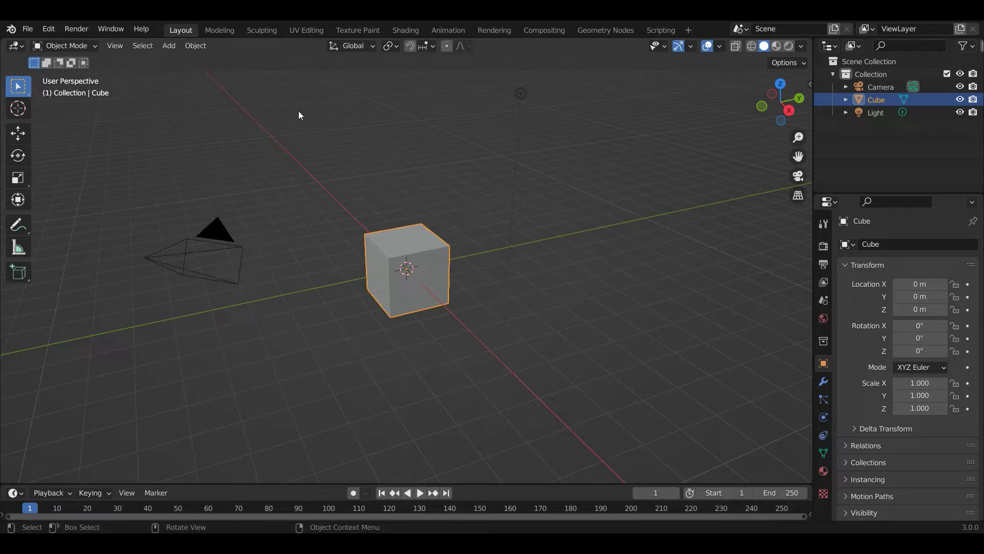
Step: Switch to the Shading workspace and widen the node editor and viewport across the window
{"action": "left_click", "coordinate": [406, 32]}
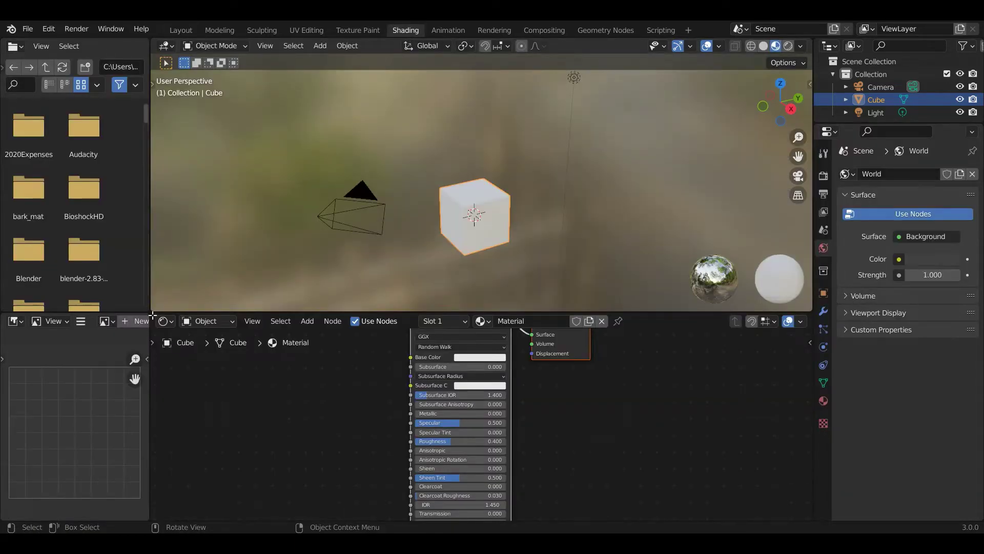
{"action": "left_click_drag", "start_coordinate": [152, 314], "coordinate": [95, 310]}
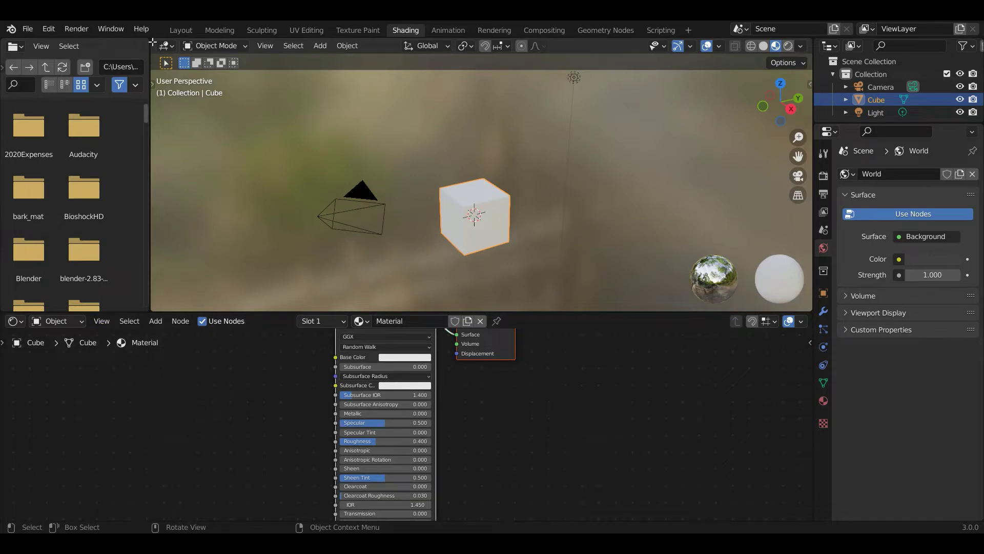
{"action": "left_click_drag", "start_coordinate": [152, 42], "coordinate": [81, 232]}
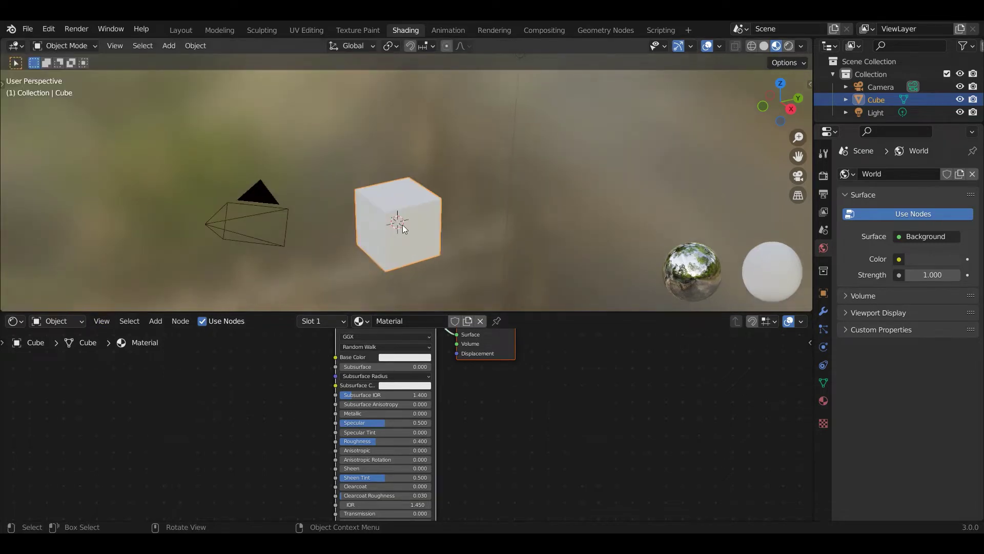
Step: Replace the default cube with a plane and view it from top orthographic
{"action": "key", "text": "Delete"}
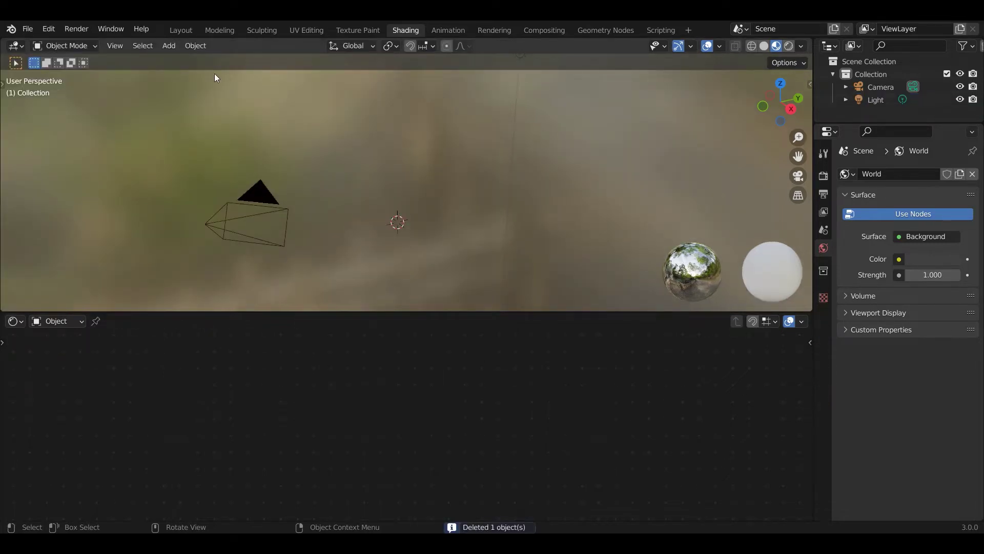
{"action": "left_click", "coordinate": [169, 45]}
{"action": "mouse_move", "coordinate": [189, 61]}
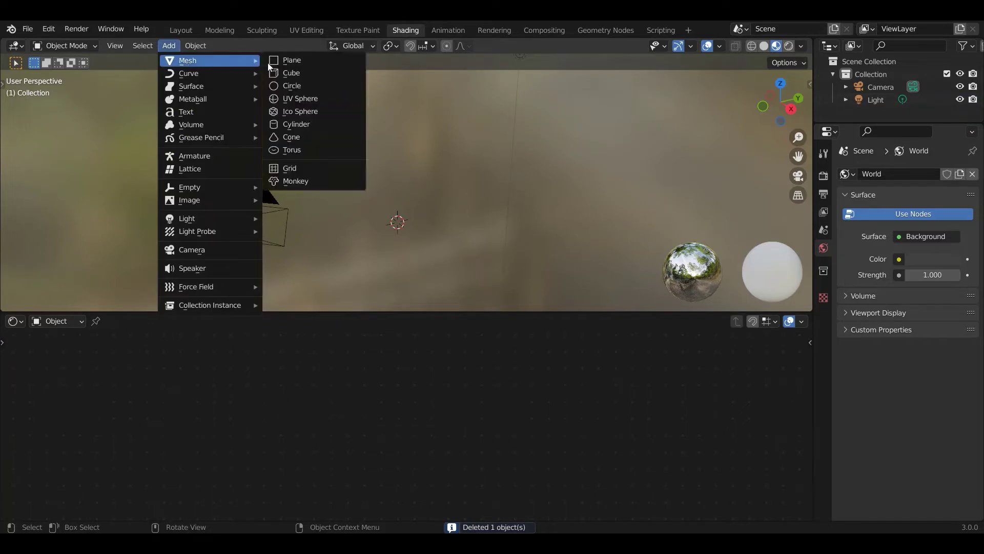
{"action": "left_click", "coordinate": [293, 61]}
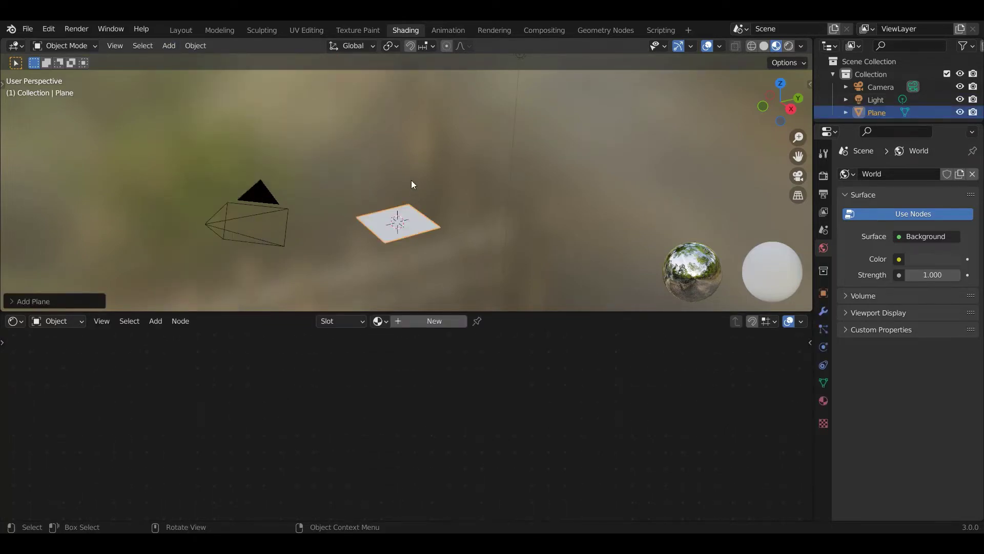
{"action": "middle_click_drag", "start_coordinate": [412, 179], "coordinate": [417, 165]}
{"action": "key", "text": "KP_7"}
{"action": "scroll", "coordinate": [442, 250], "scroll_direction": "up", "scroll_amount": 2}
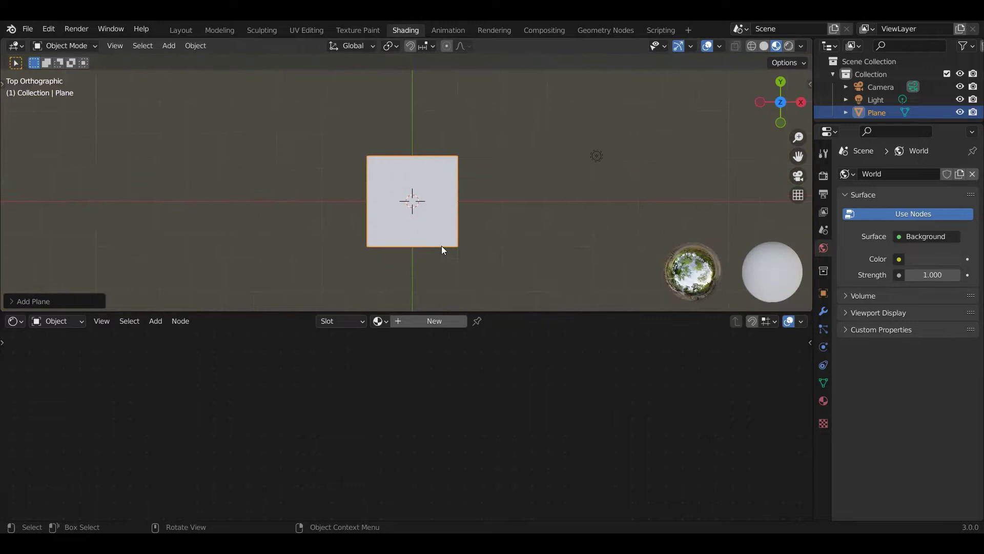
Step: Assign the existing 'Material' to the plane and bring its nodes into view
{"action": "left_click", "coordinate": [379, 321]}
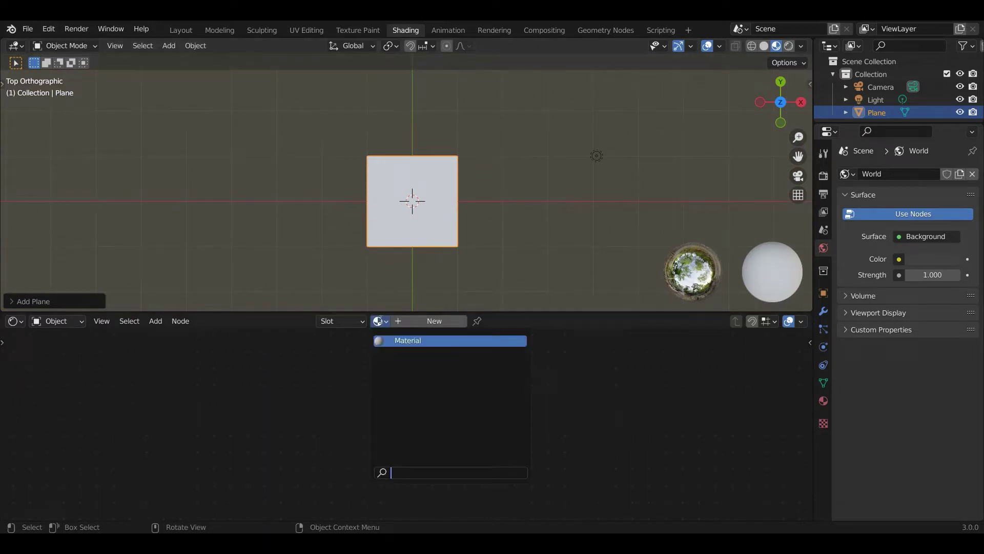
{"action": "left_click", "coordinate": [408, 340]}
{"action": "middle_click_drag", "start_coordinate": [385, 397], "coordinate": [352, 404]}
{"action": "scroll", "coordinate": [352, 404], "scroll_direction": "down", "scroll_amount": 1}
Step: Add a Texture Coordinate node and link its UV output to the Principled BSDF Base Color
{"action": "left_click", "coordinate": [156, 321]}
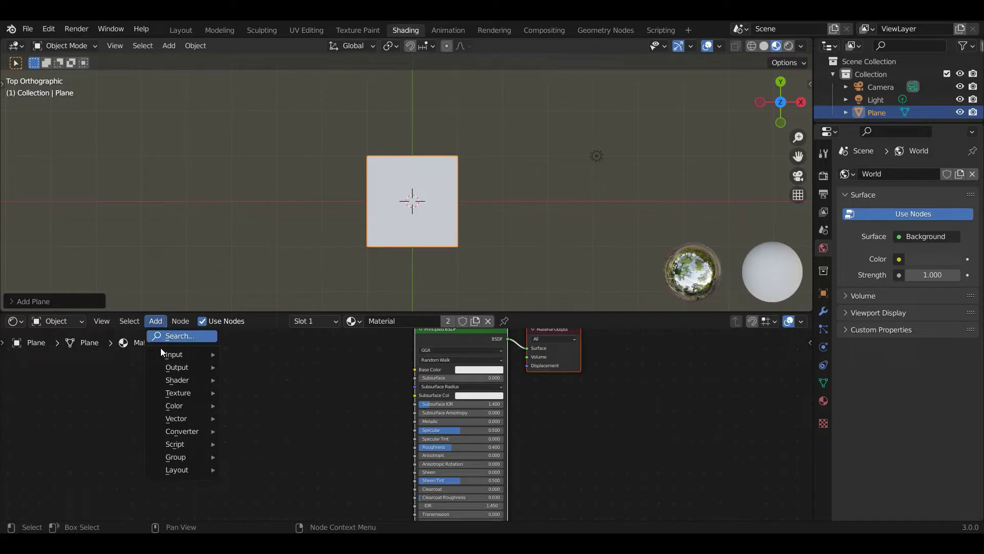
{"action": "mouse_move", "coordinate": [161, 348]}
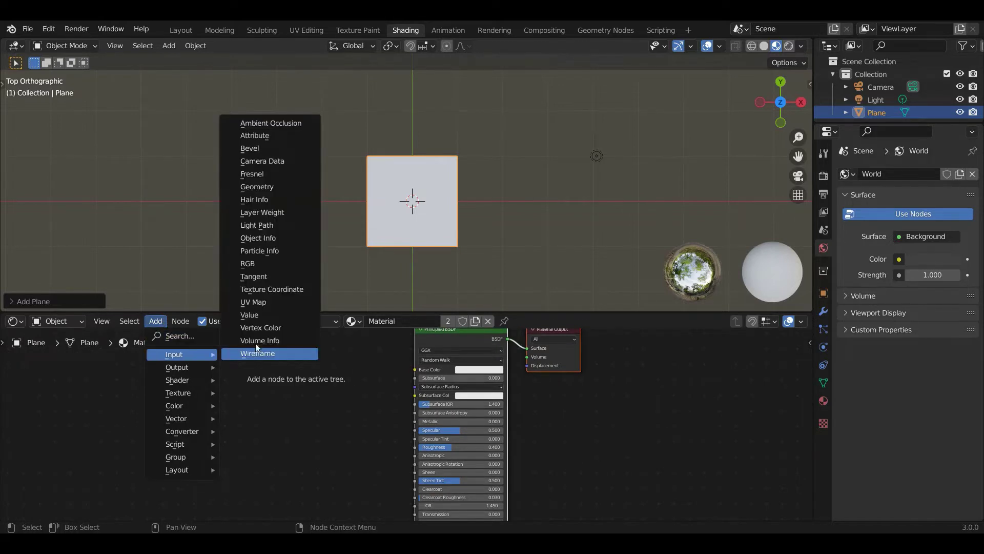
{"action": "left_click", "coordinate": [267, 289]}
{"action": "left_click", "coordinate": [186, 363]}
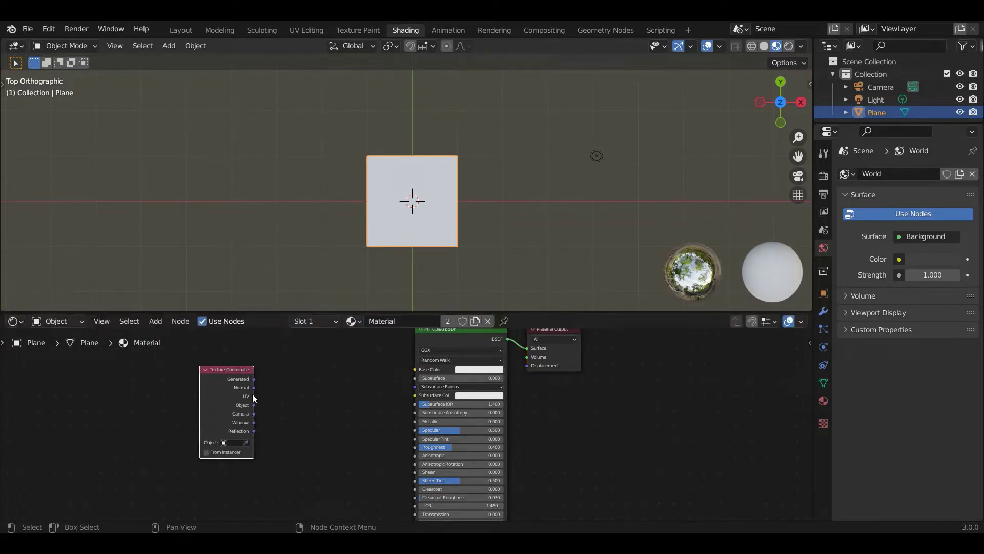
{"action": "left_click_drag", "start_coordinate": [254, 395], "coordinate": [398, 411]}
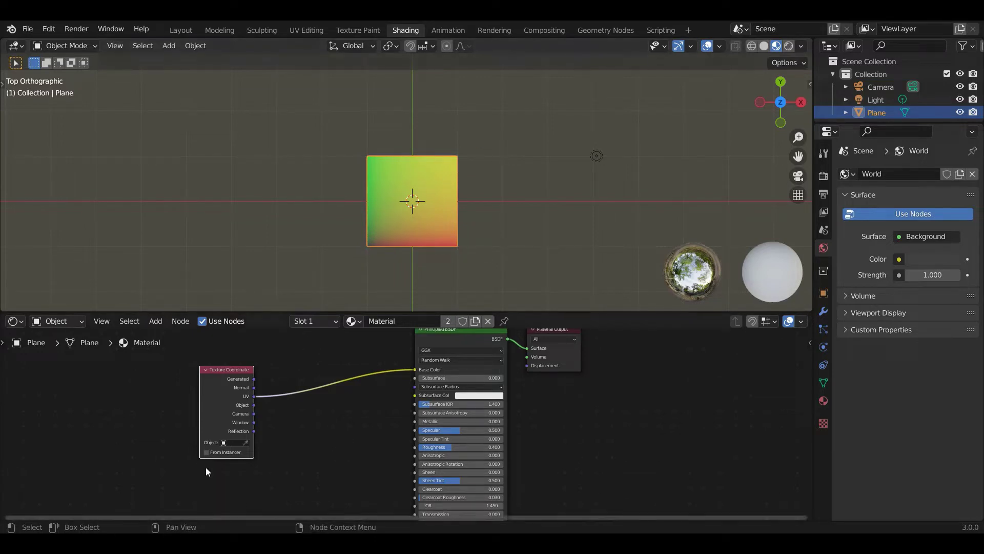
{"action": "left_click_drag", "start_coordinate": [232, 369], "coordinate": [198, 368]}
Step: Insert a Noise Texture node on the UV-to-Base Color link and zoom onto the plane
{"action": "left_click", "coordinate": [155, 321]}
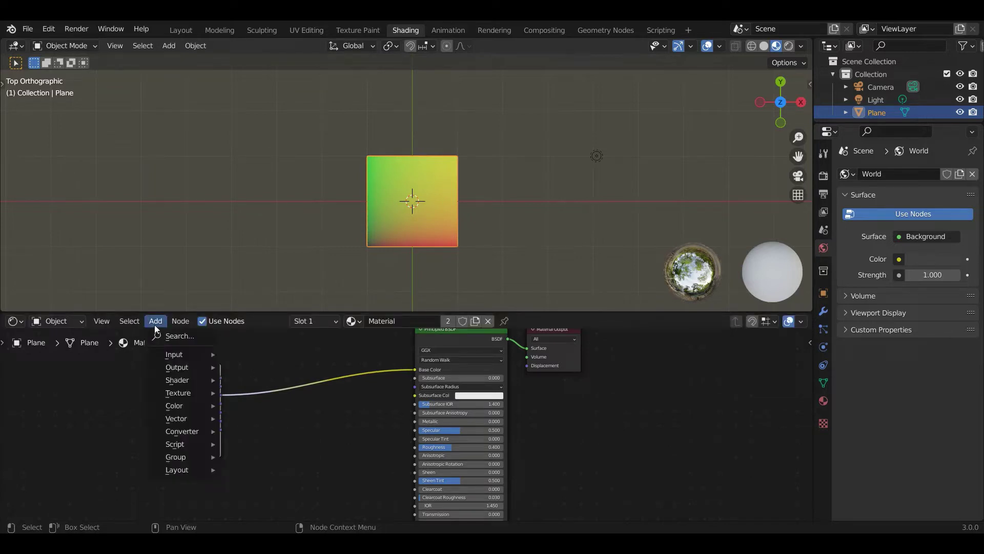
{"action": "mouse_move", "coordinate": [193, 392]}
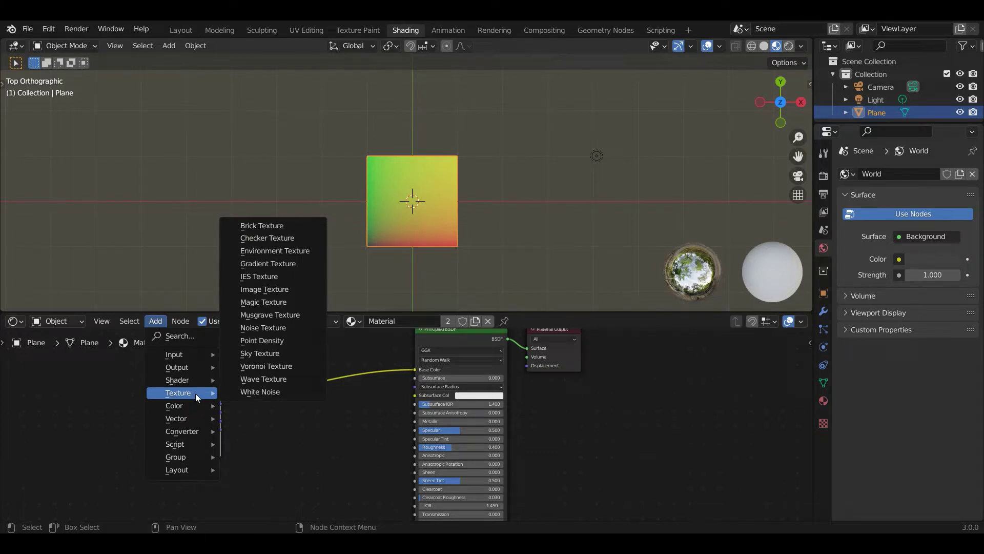
{"action": "left_click", "coordinate": [263, 328]}
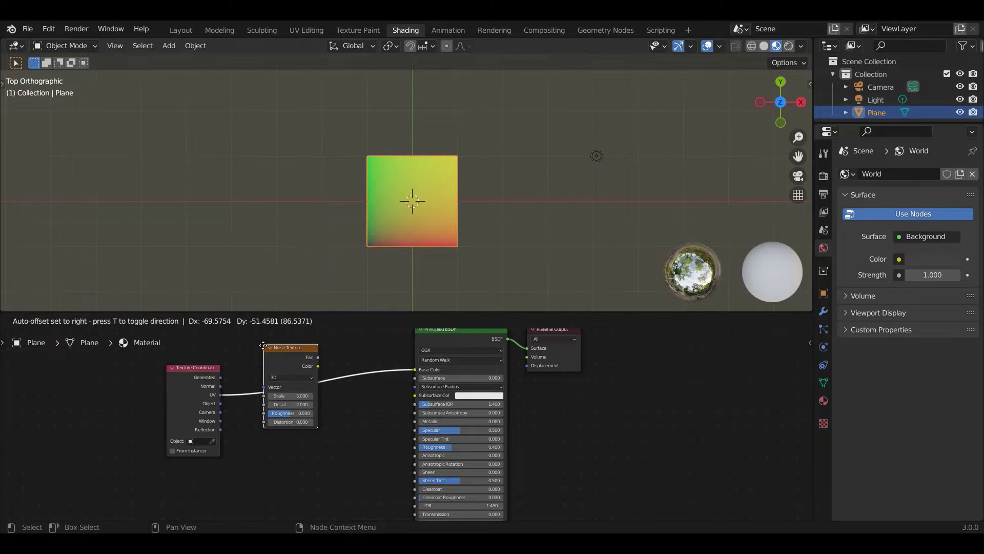
{"action": "left_click", "coordinate": [284, 347]}
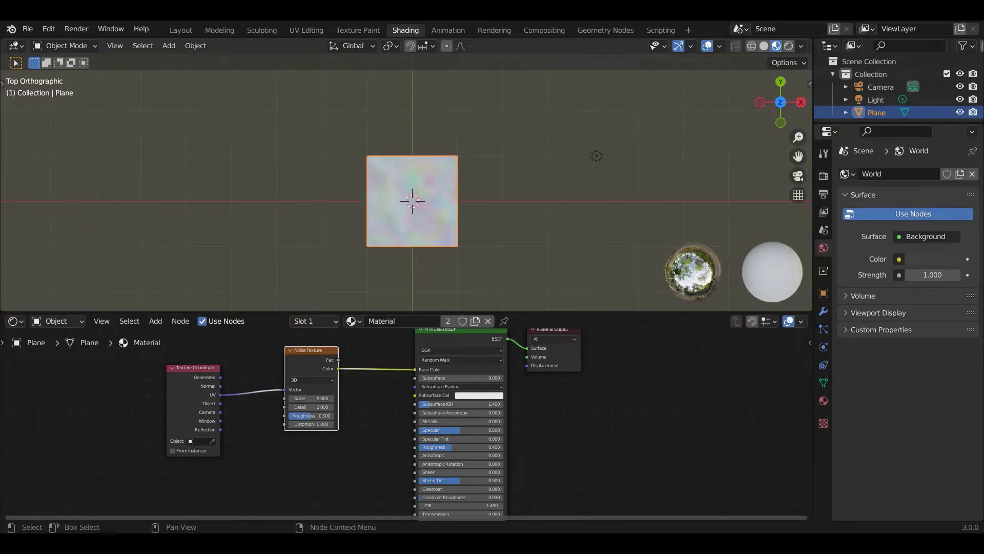
{"action": "scroll", "coordinate": [425, 249], "scroll_direction": "up", "scroll_amount": 7}
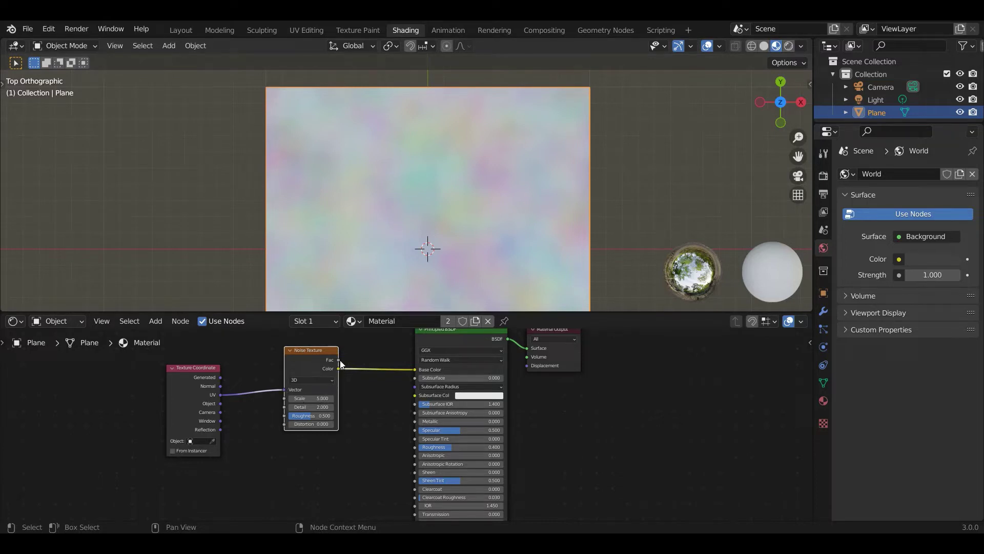
Step: Connect the Noise Texture's Fac output to Base Color, after briefly trying its Color output
{"action": "left_click_drag", "start_coordinate": [340, 362], "coordinate": [355, 365]}
{"action": "left_click_drag", "start_coordinate": [419, 367], "coordinate": [420, 367]}
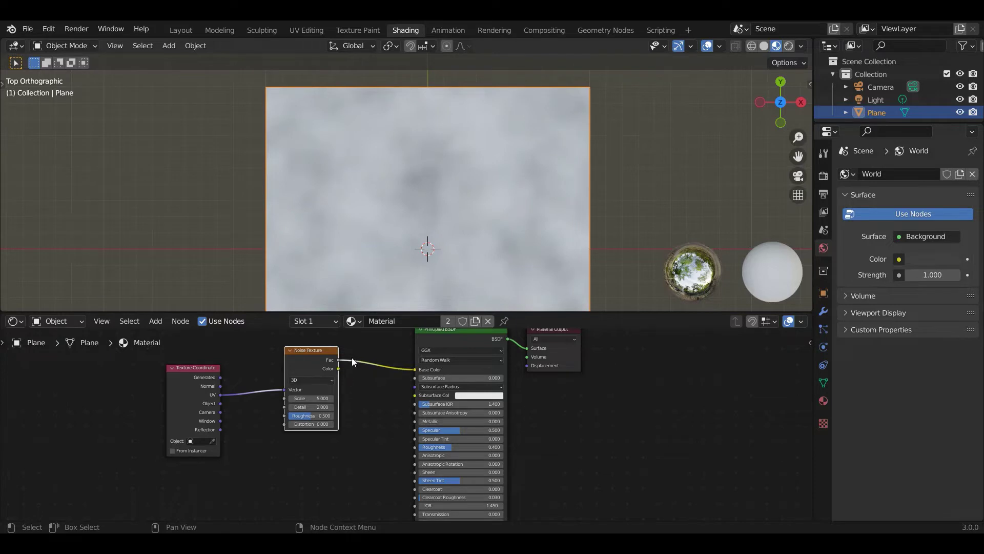
{"action": "left_click_drag", "start_coordinate": [338, 368], "coordinate": [413, 370]}
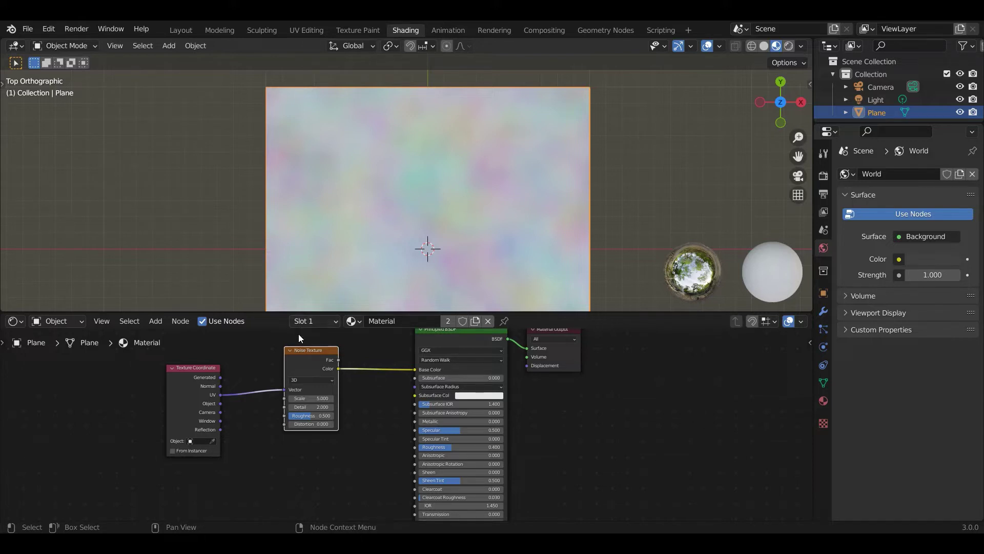
{"action": "middle_click_drag", "start_coordinate": [355, 399], "coordinate": [385, 396]}
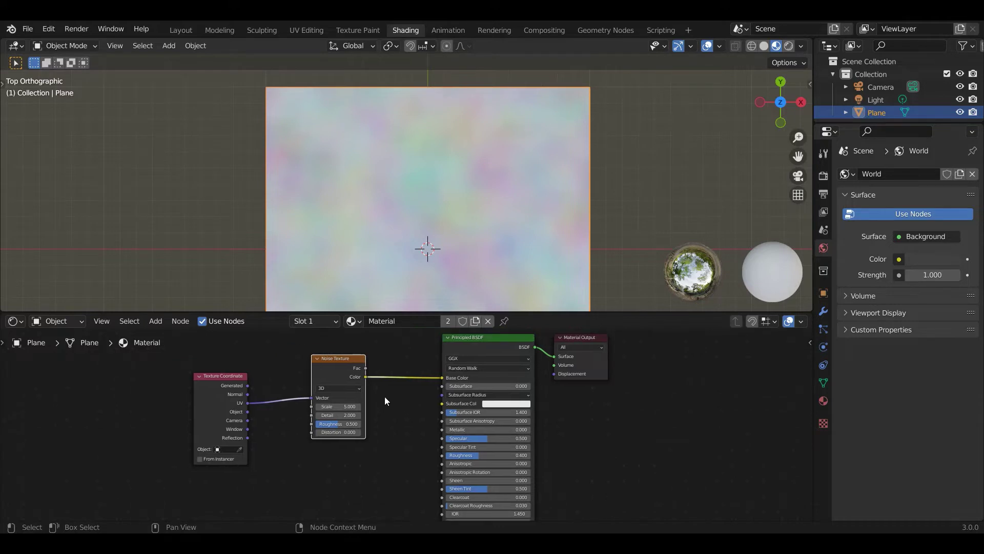
{"action": "left_click_drag", "start_coordinate": [366, 367], "coordinate": [441, 376]}
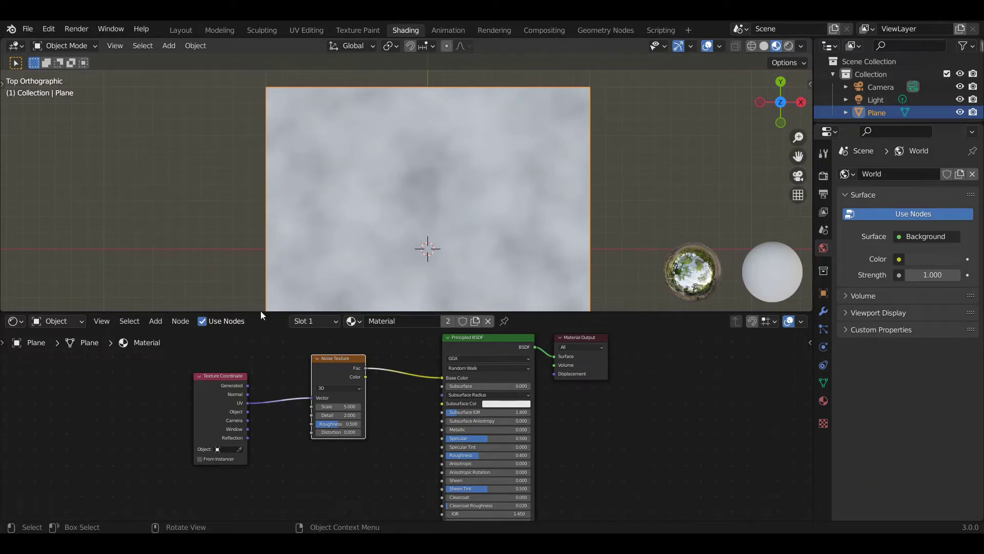
Step: Replace the Noise Texture with a White Noise Texture on Generated coordinates driving Base Color
{"action": "right_click", "coordinate": [269, 368]}
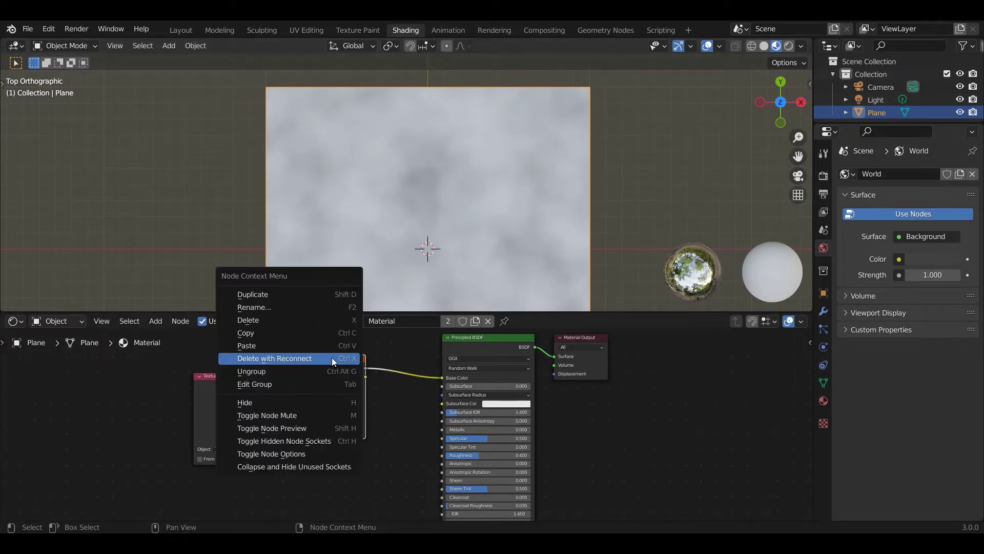
{"action": "left_click", "coordinate": [331, 358]}
{"action": "left_click", "coordinate": [156, 322]}
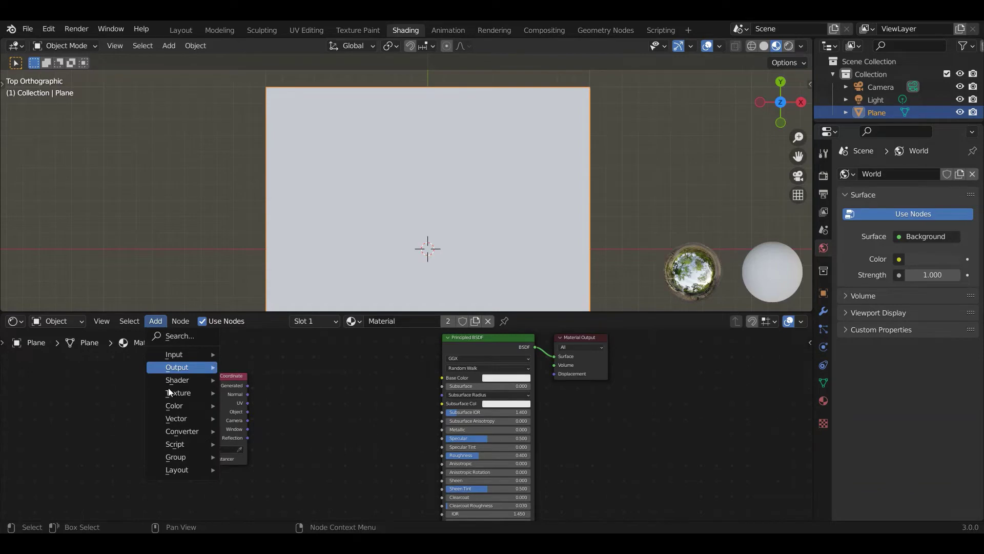
{"action": "mouse_move", "coordinate": [169, 390]}
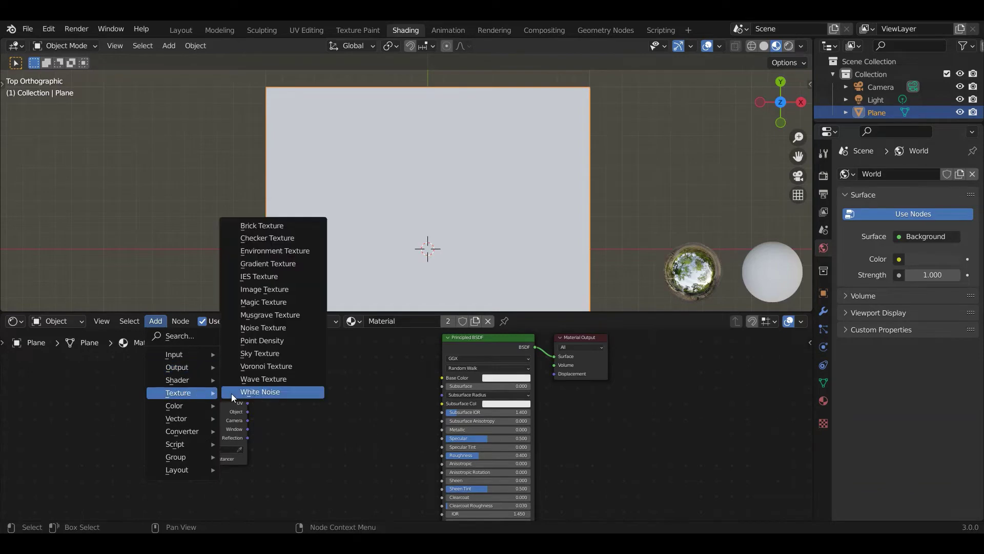
{"action": "left_click", "coordinate": [275, 392]}
{"action": "left_click", "coordinate": [304, 345]}
{"action": "left_click_drag", "start_coordinate": [247, 385], "coordinate": [305, 404]}
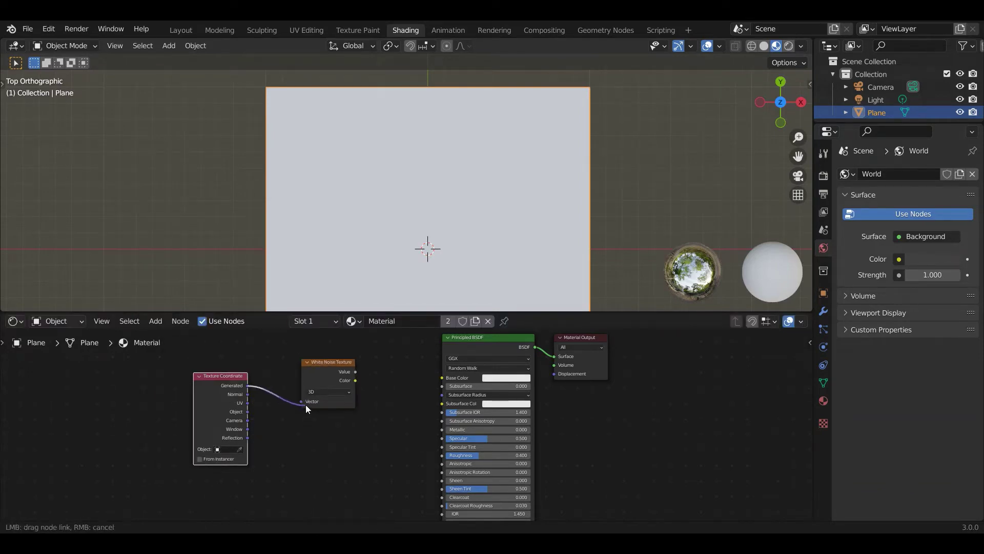
{"action": "left_click_drag", "start_coordinate": [355, 380], "coordinate": [442, 377]}
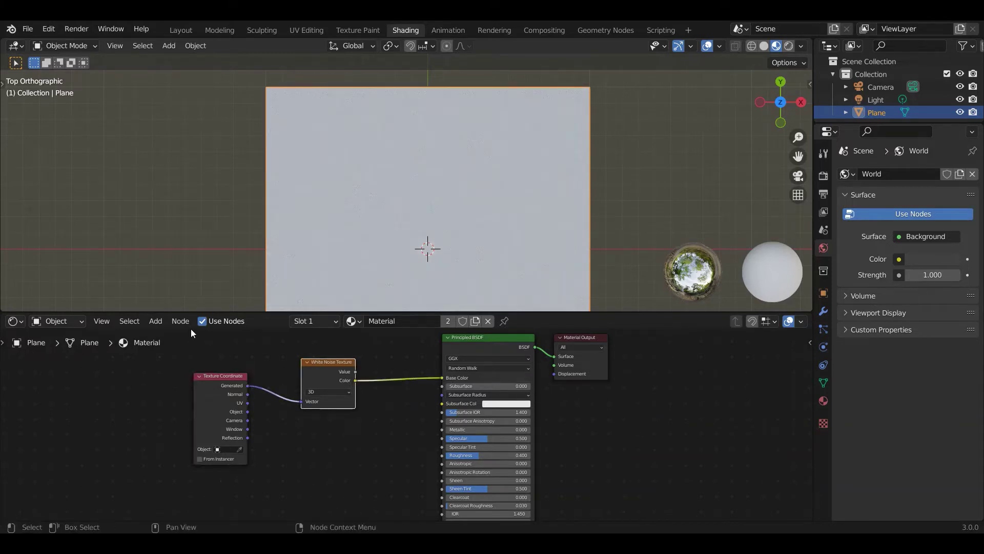
Step: Insert a Bright/Contrast node with contrast 9.200, then select it together with White Noise
{"action": "left_click", "coordinate": [159, 322]}
{"action": "mouse_move", "coordinate": [198, 380]}
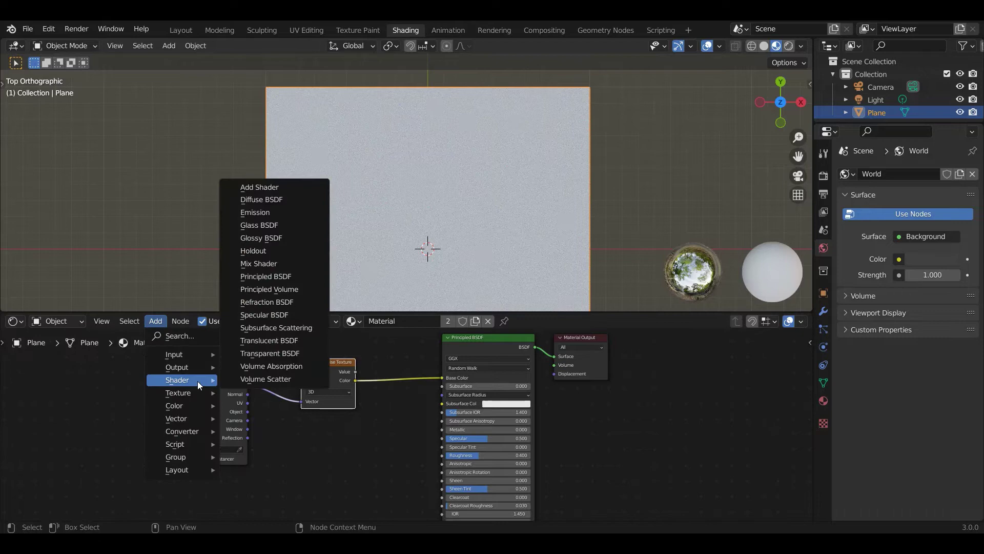
{"action": "mouse_move", "coordinate": [195, 407]}
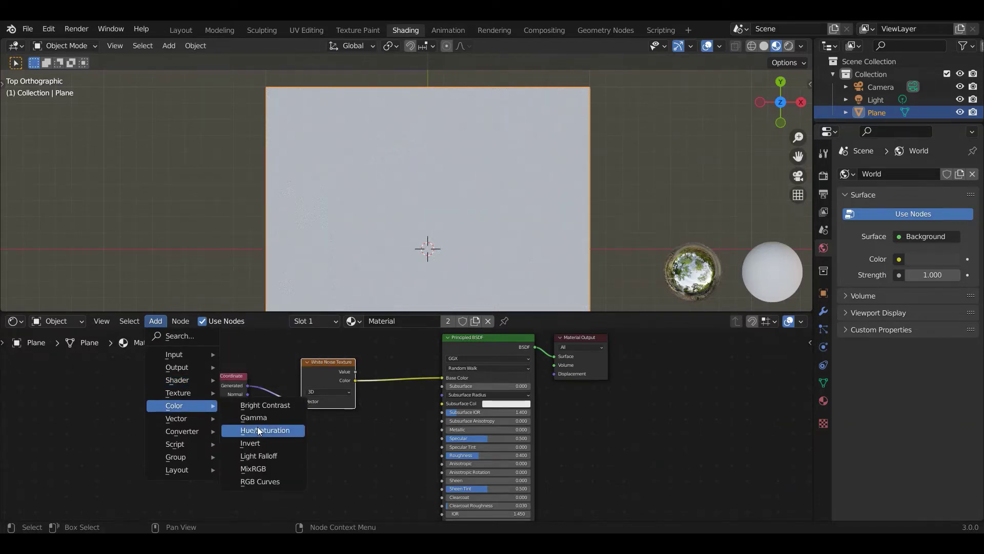
{"action": "left_click", "coordinate": [259, 405]}
{"action": "left_click", "coordinate": [401, 354]}
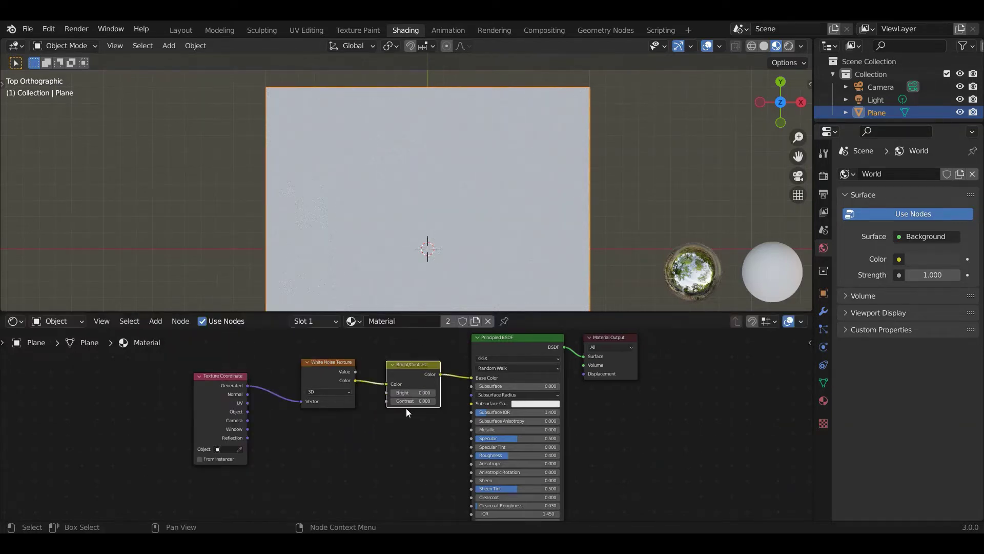
{"action": "left_click_drag", "start_coordinate": [406, 403], "coordinate": [302, 392]}
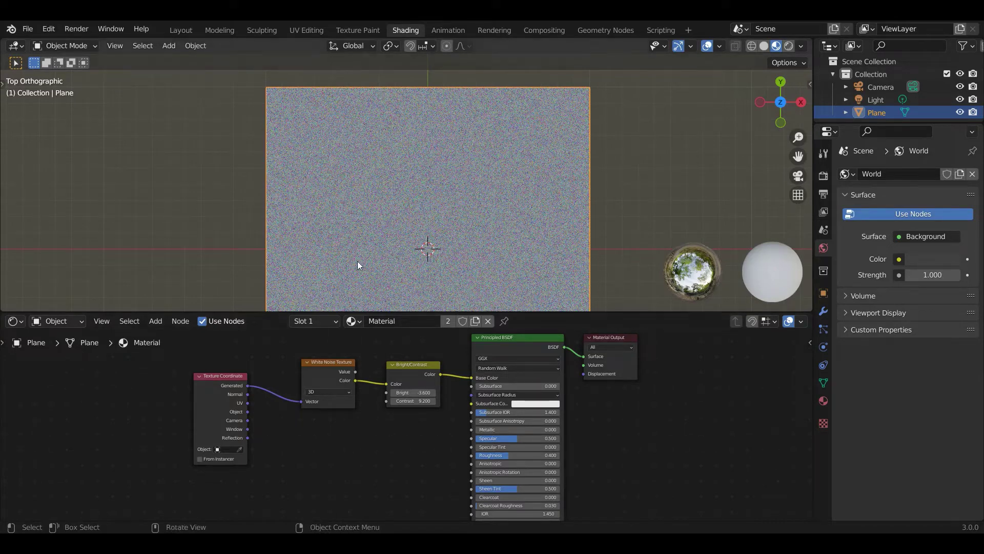
{"action": "scroll", "coordinate": [393, 228], "scroll_direction": "up", "scroll_amount": 5}
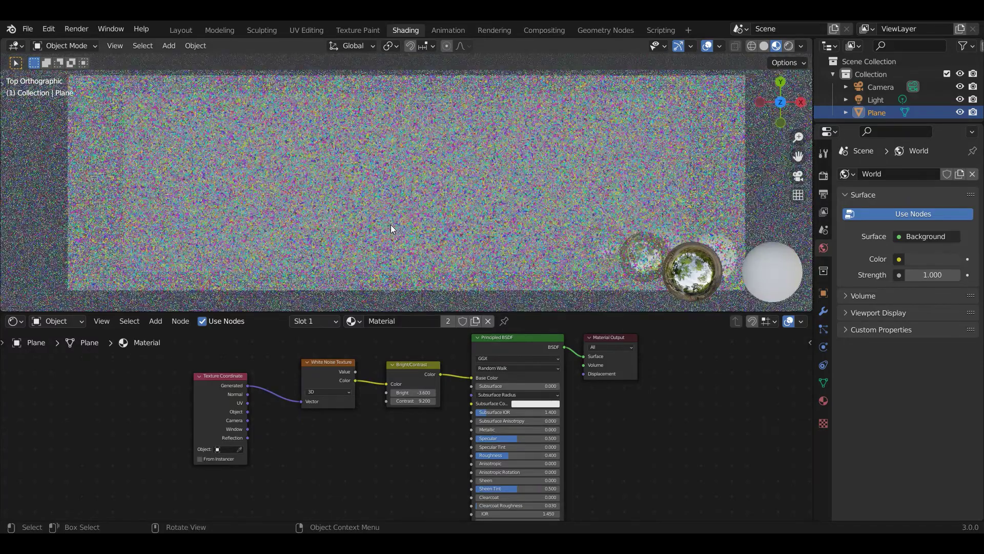
{"action": "scroll", "coordinate": [390, 228], "scroll_direction": "down", "scroll_amount": 5}
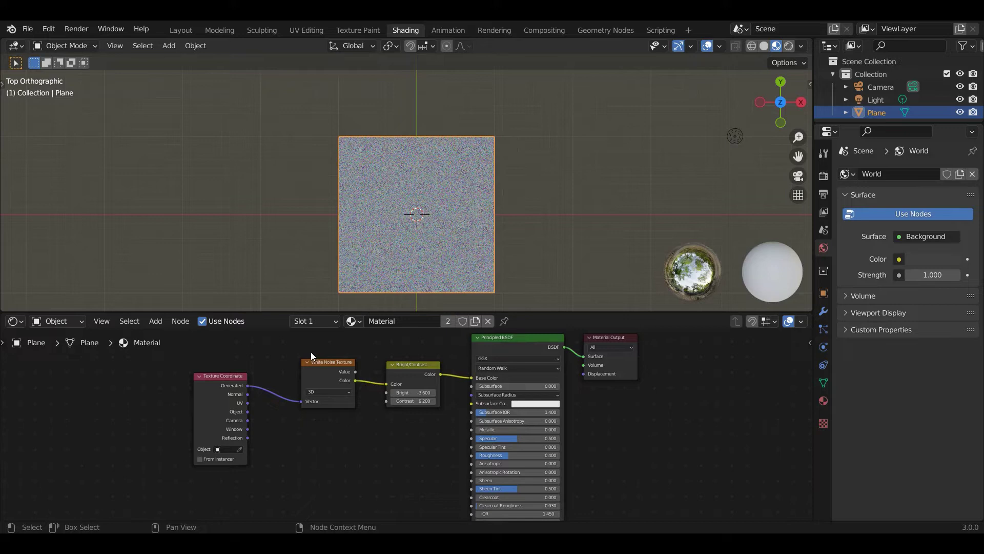
{"action": "left_click_drag", "start_coordinate": [310, 352], "coordinate": [408, 418]}
Step: Delete the White Noise and Bright/Contrast nodes and add a Voronoi Texture beside Texture Coordinate
{"action": "key", "text": "x"}
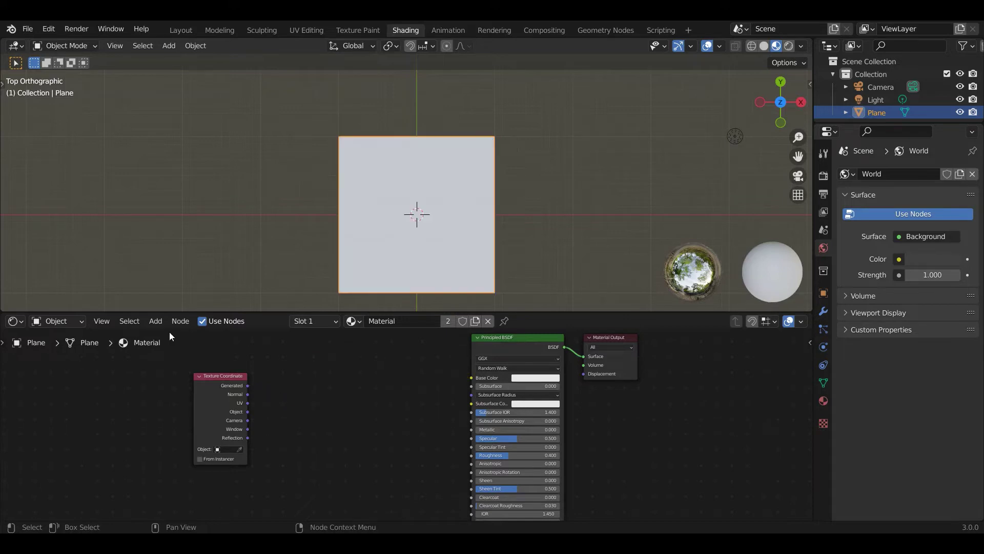
{"action": "left_click", "coordinate": [156, 321]}
{"action": "mouse_move", "coordinate": [198, 394]}
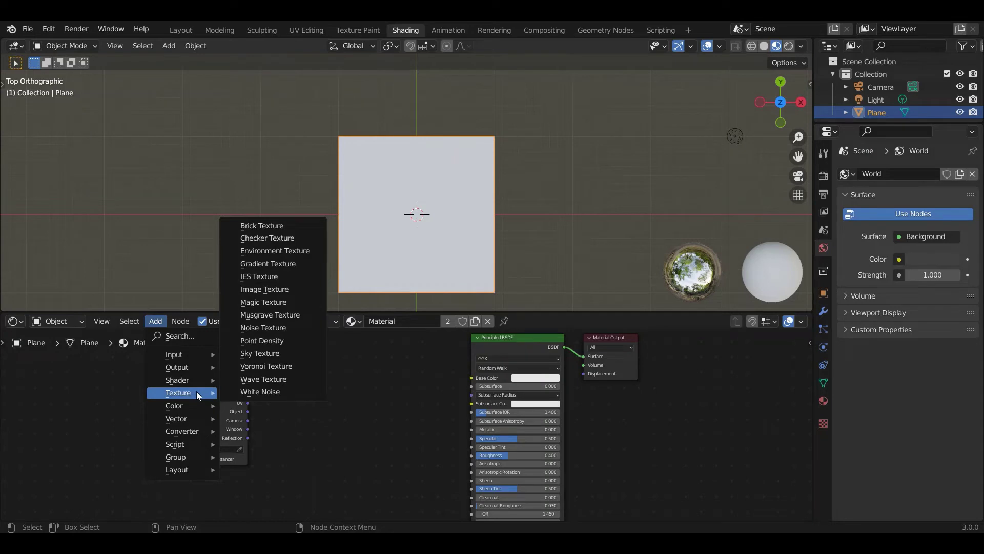
{"action": "left_click", "coordinate": [286, 366]}
{"action": "left_click", "coordinate": [319, 365]}
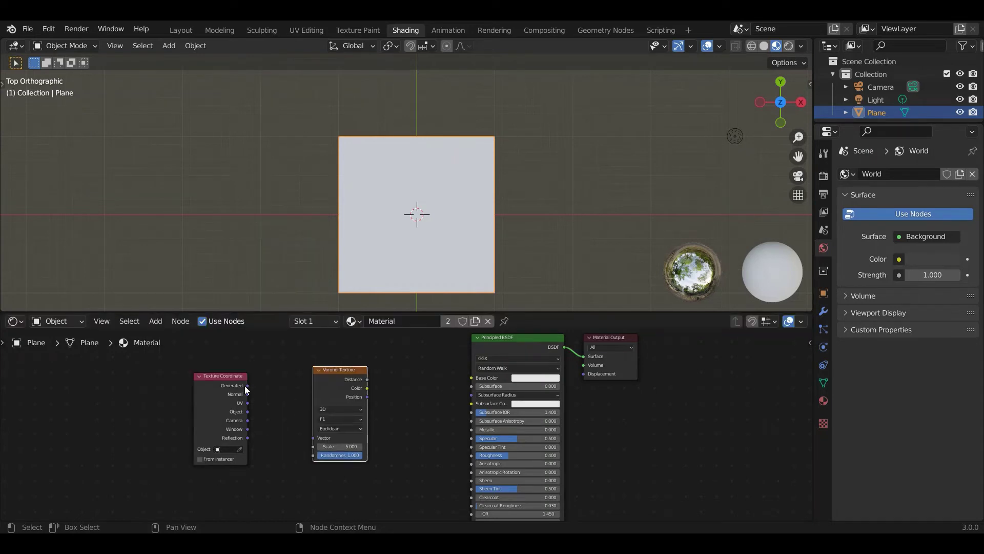
Step: Link UV to the Voronoi Vector input and the Voronoi Color to Base Color
{"action": "key", "text": "b"}
{"action": "left_click_drag", "start_coordinate": [252, 402], "coordinate": [293, 435]}
{"action": "left_click_drag", "start_coordinate": [248, 403], "coordinate": [318, 456]}
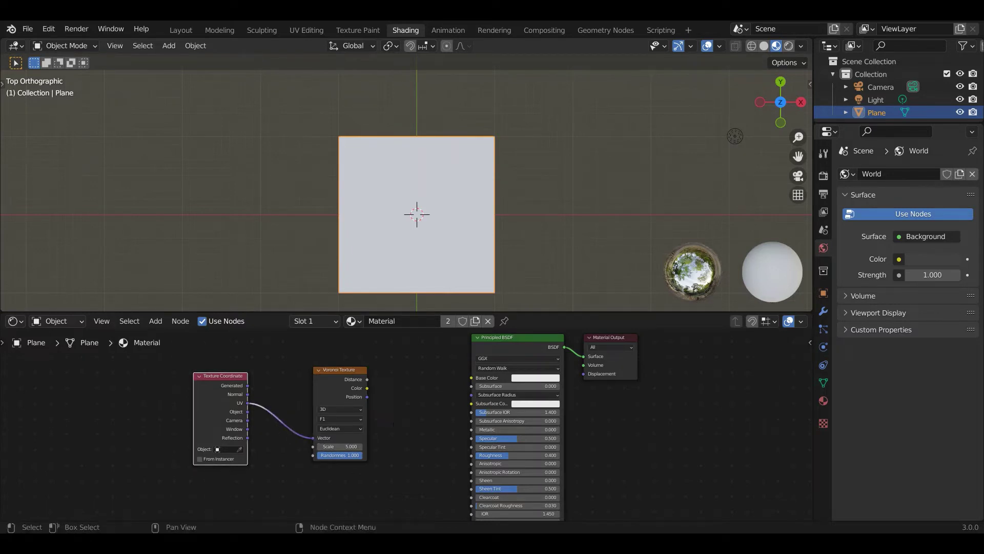
{"action": "left_click_drag", "start_coordinate": [368, 389], "coordinate": [470, 378]}
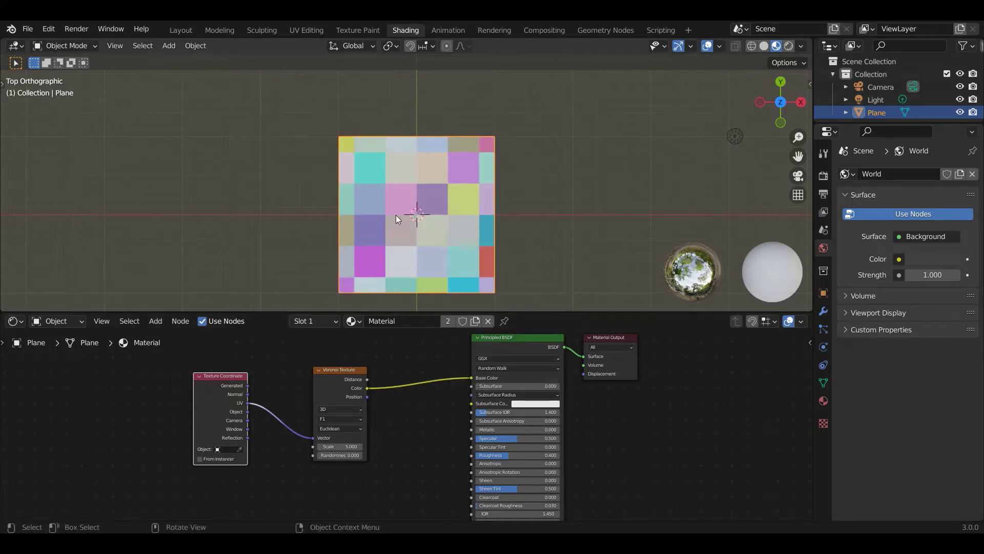
{"action": "scroll", "coordinate": [396, 214], "scroll_direction": "up", "scroll_amount": 3}
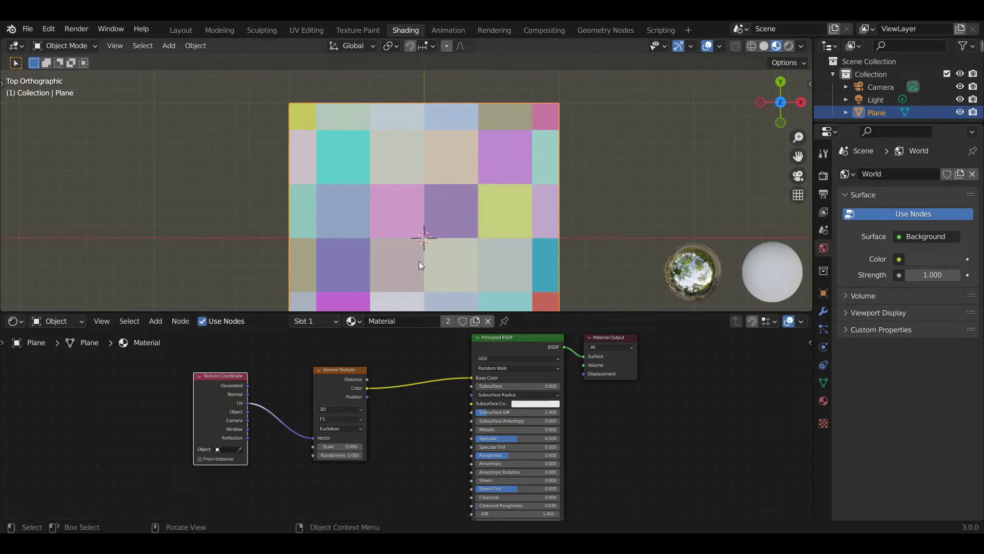
{"action": "scroll", "coordinate": [419, 260], "scroll_direction": "down", "scroll_amount": 3}
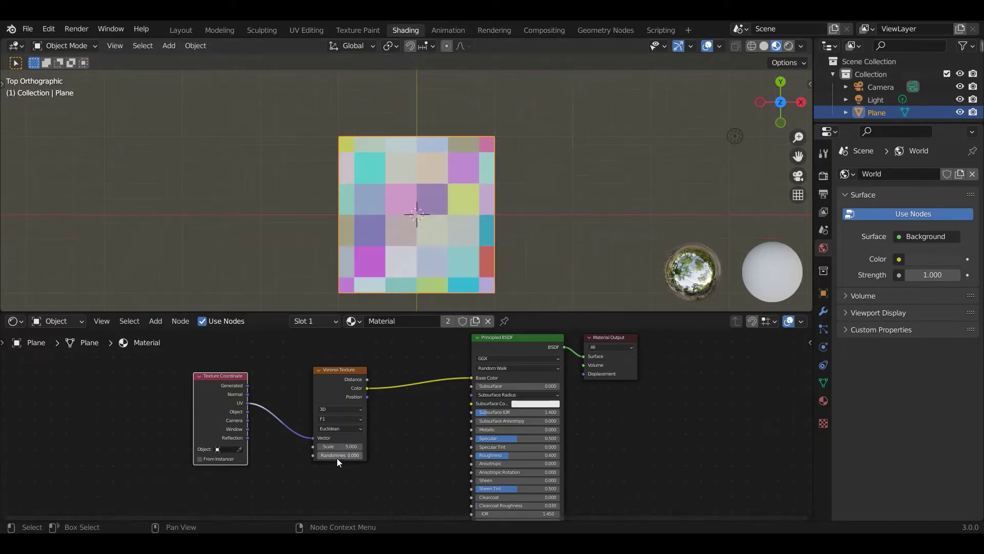
Step: Raise Voronoi Randomness to 1.000, lower it again, and select the Voronoi node
{"action": "left_click_drag", "start_coordinate": [337, 455], "coordinate": [358, 455]}
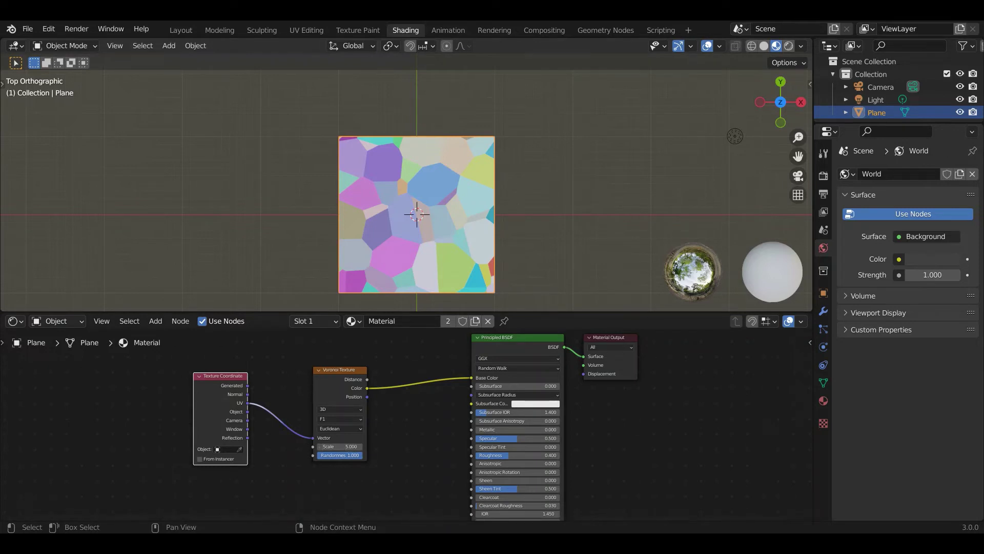
{"action": "left_click_drag", "start_coordinate": [359, 455], "coordinate": [318, 456]}
{"action": "left_click", "coordinate": [337, 377]}
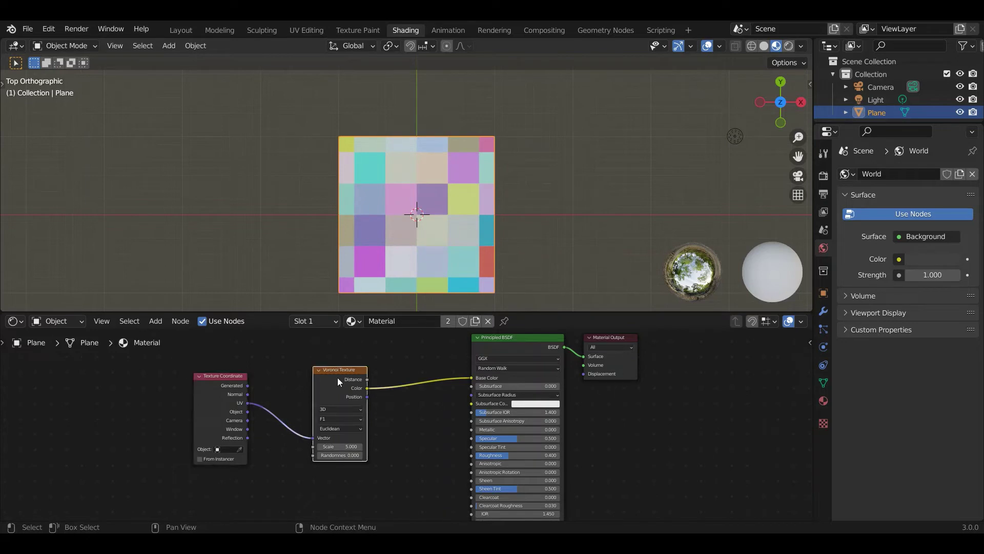
Step: Delete the Voronoi node and place a Brick Texture node between Texture Coordinate and the shader
{"action": "key", "text": "x"}
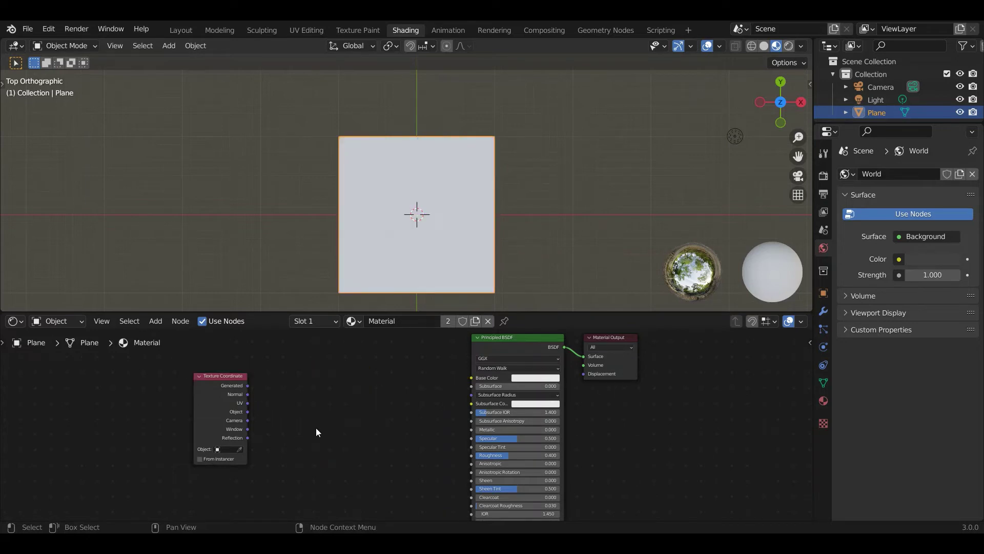
{"action": "left_click", "coordinate": [154, 321]}
{"action": "mouse_move", "coordinate": [182, 397]}
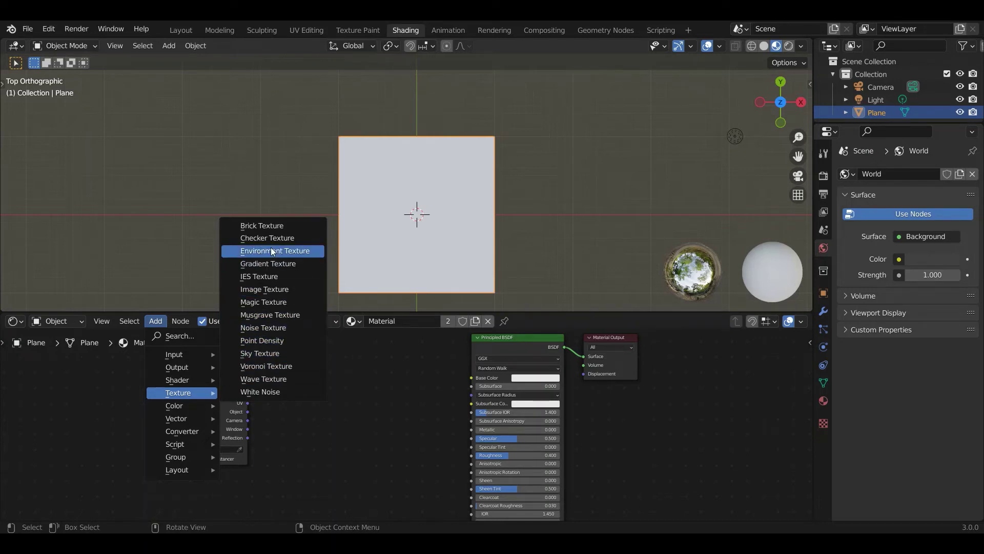
{"action": "left_click", "coordinate": [266, 225]}
{"action": "left_click", "coordinate": [305, 346]}
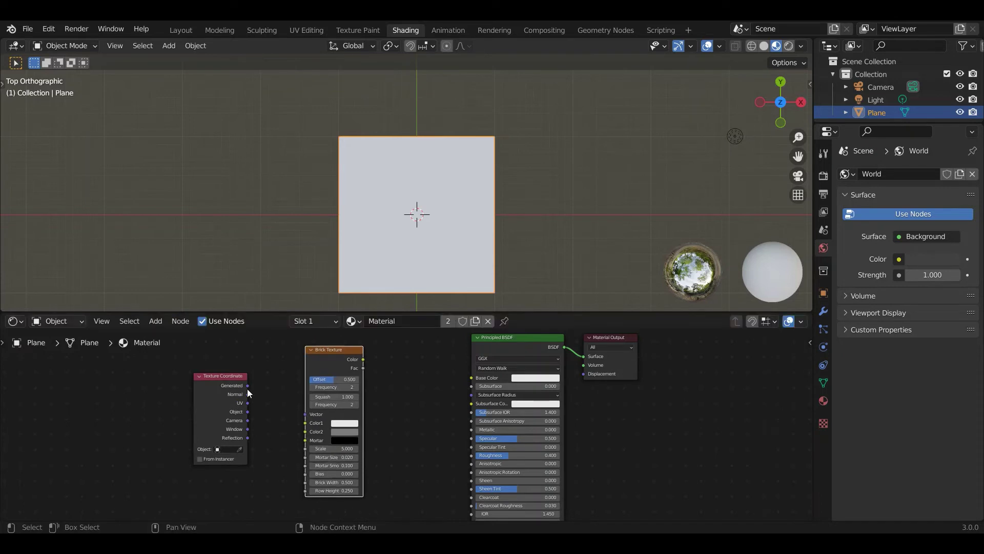
Step: Link UV to the Brick Vector input and the Brick Color to Base Color
{"action": "left_click_drag", "start_coordinate": [250, 402], "coordinate": [302, 418]}
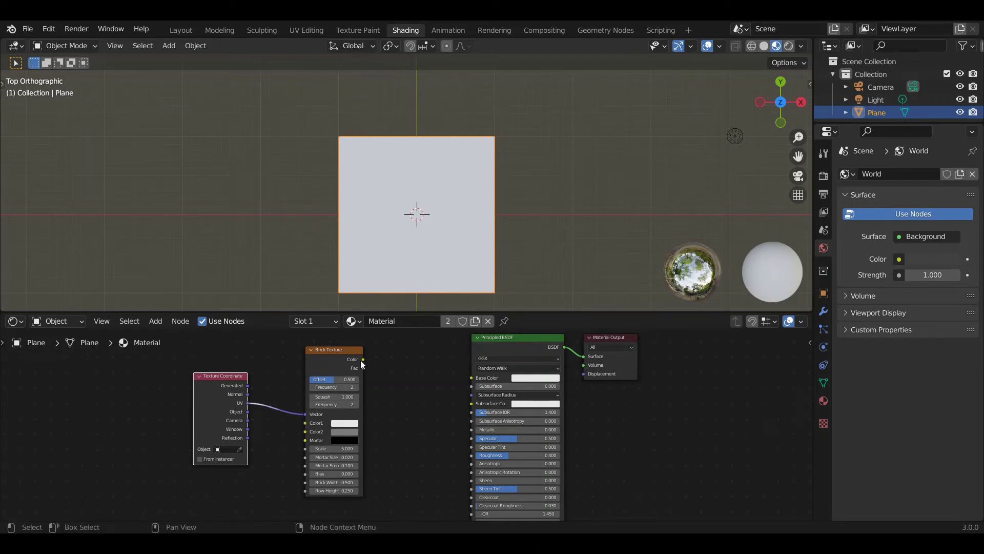
{"action": "left_click_drag", "start_coordinate": [361, 359], "coordinate": [466, 378]}
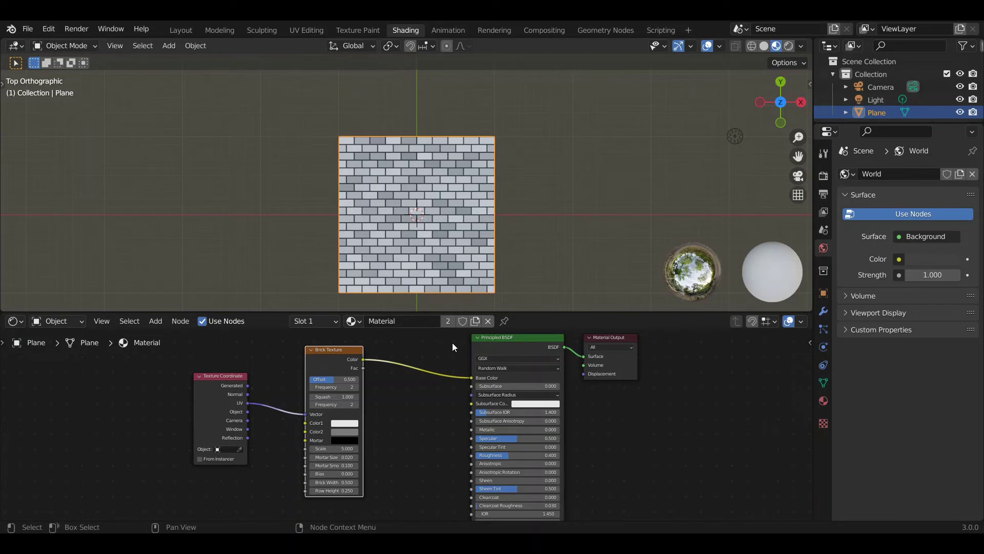
{"action": "scroll", "coordinate": [413, 174], "scroll_direction": "up", "scroll_amount": 2}
{"action": "scroll", "coordinate": [443, 202], "scroll_direction": "up", "scroll_amount": 3}
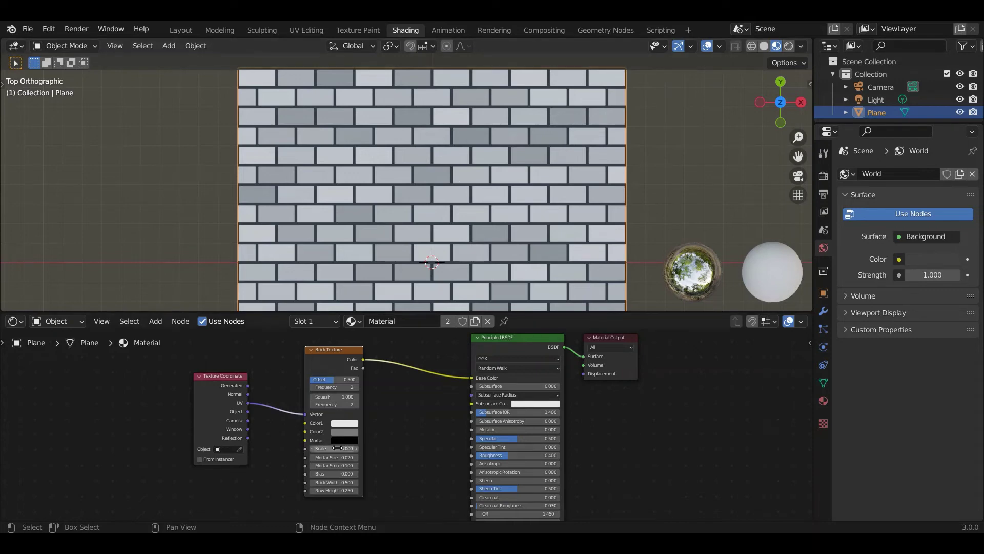
Step: Set the Brick Texture to Scale 4.800, Brick Width 1.200 and Row Height 0.150
{"action": "mouse_move", "coordinate": [337, 448]}
{"action": "left_mouse_down"}
{"action": "mouse_move", "coordinate": [354, 448]}
{"action": "mouse_move", "coordinate": [333, 448]}
{"action": "left_mouse_up"}
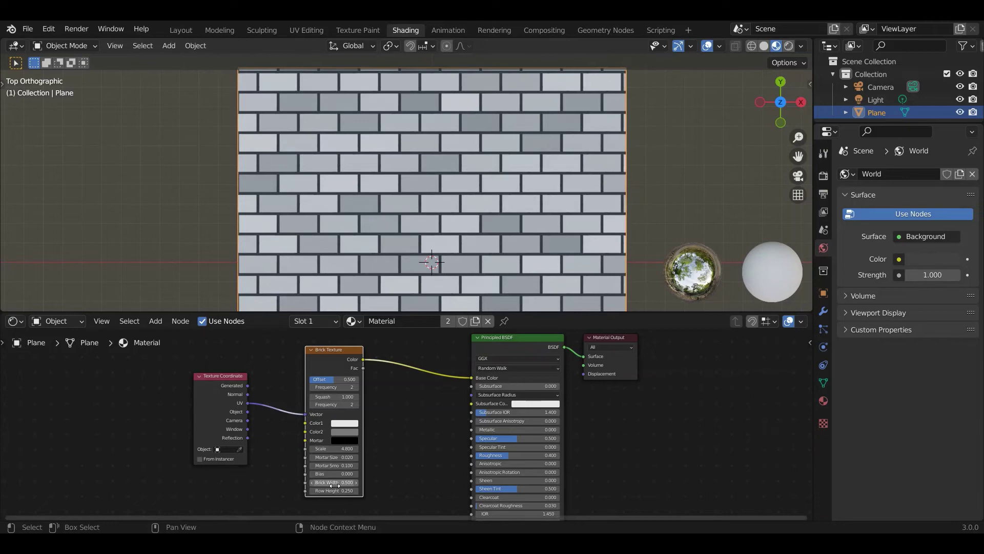
{"action": "mouse_move", "coordinate": [334, 485]}
{"action": "left_mouse_down"}
{"action": "mouse_move", "coordinate": [374, 485]}
{"action": "mouse_move", "coordinate": [321, 490]}
{"action": "mouse_move", "coordinate": [333, 491]}
{"action": "left_mouse_up"}
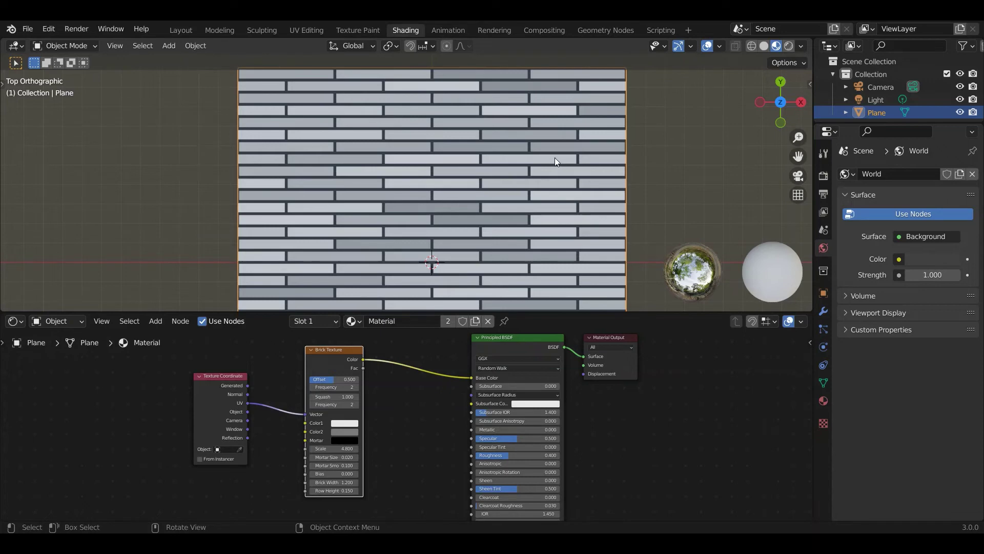
{"action": "scroll", "coordinate": [511, 158], "scroll_direction": "down", "scroll_amount": 1}
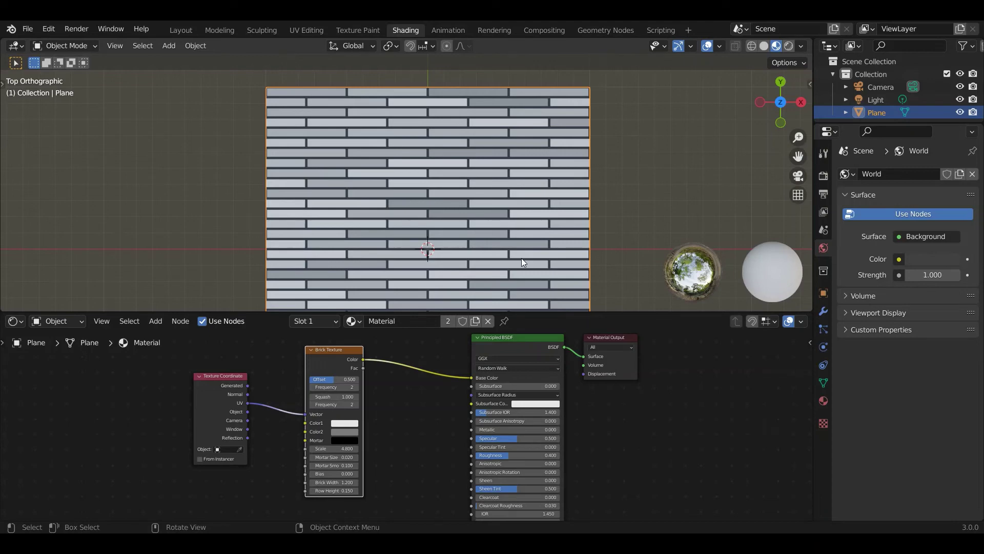
Step: Delete the Brick Texture with reconnect and add a Musgrave Texture beside Texture Coordinate
{"action": "right_click", "coordinate": [335, 363]}
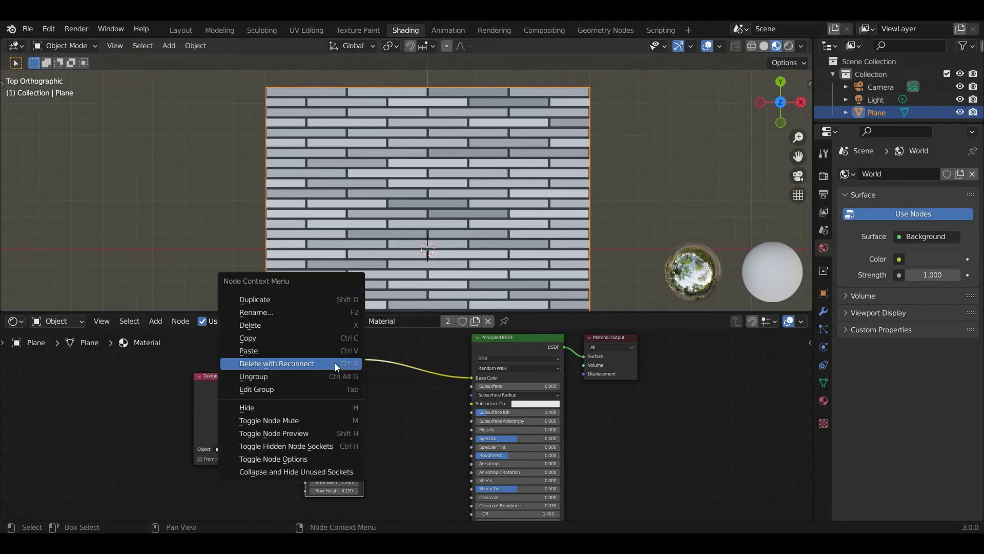
{"action": "left_click", "coordinate": [335, 363]}
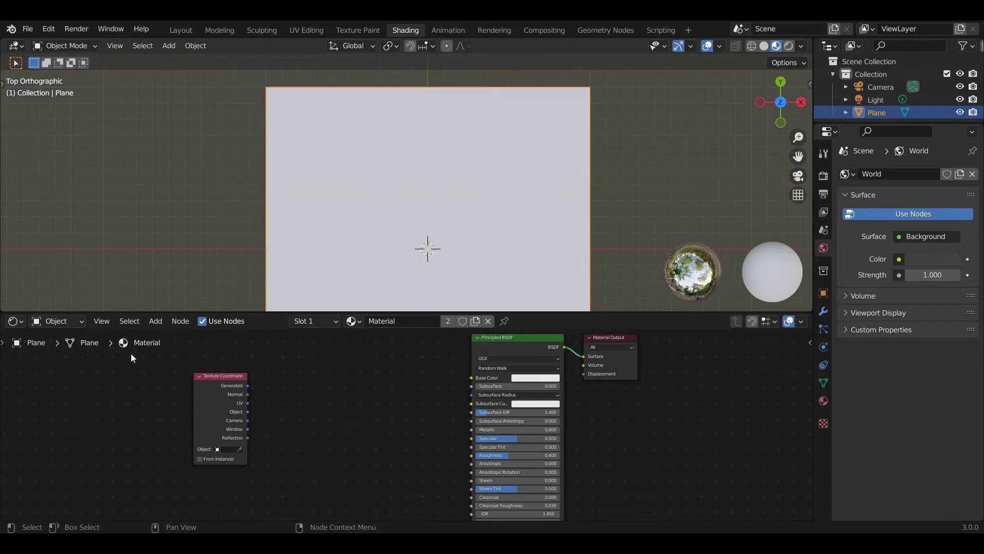
{"action": "left_click", "coordinate": [154, 321]}
{"action": "mouse_move", "coordinate": [193, 422]}
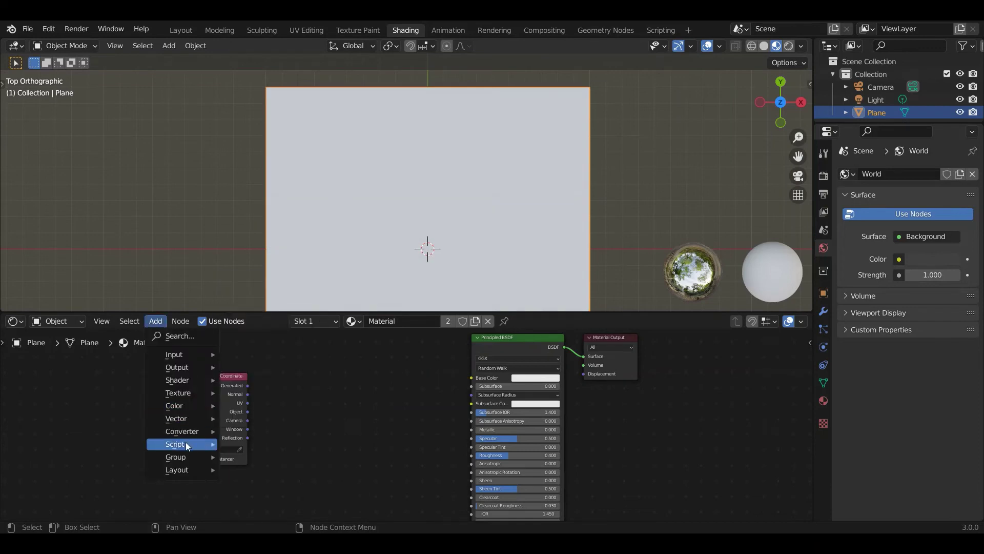
{"action": "mouse_move", "coordinate": [190, 392]}
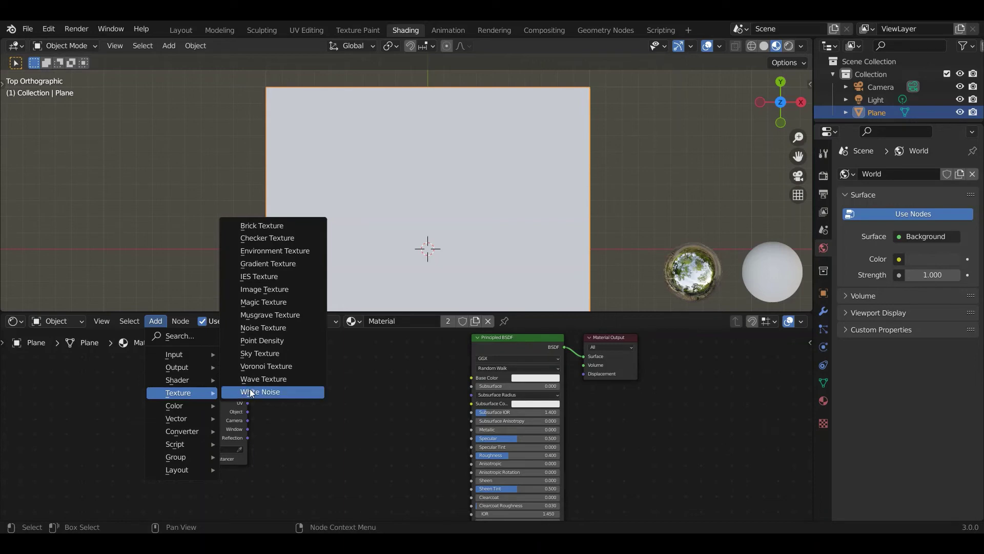
{"action": "left_click", "coordinate": [263, 314]}
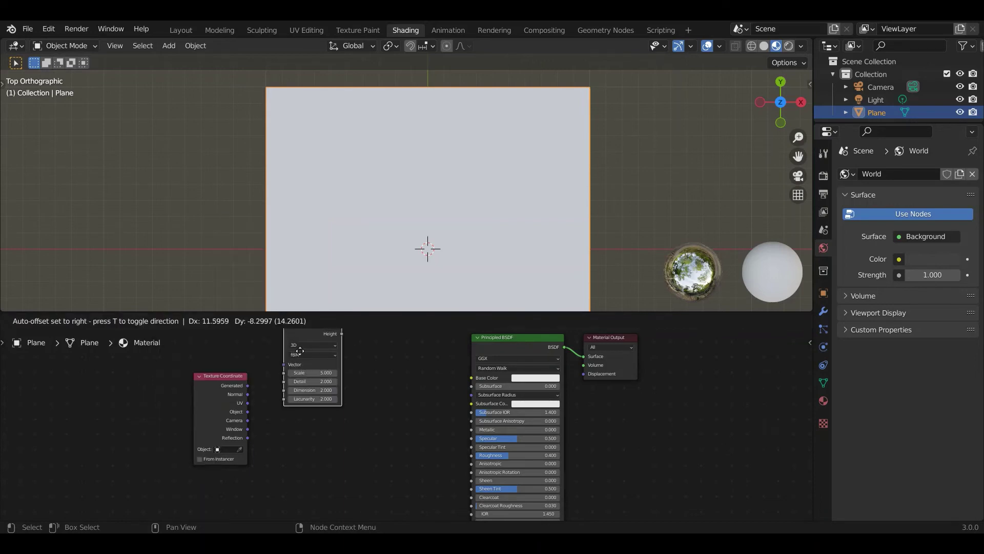
{"action": "left_click", "coordinate": [330, 402]}
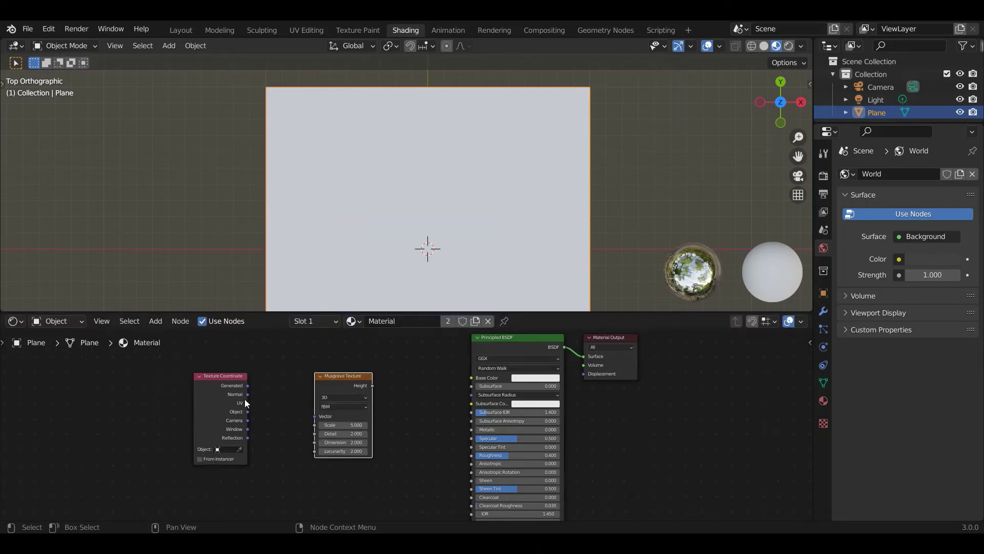
Step: Link UV to the Musgrave Vector input and its Height output to Base Color
{"action": "left_click_drag", "start_coordinate": [248, 403], "coordinate": [322, 417]}
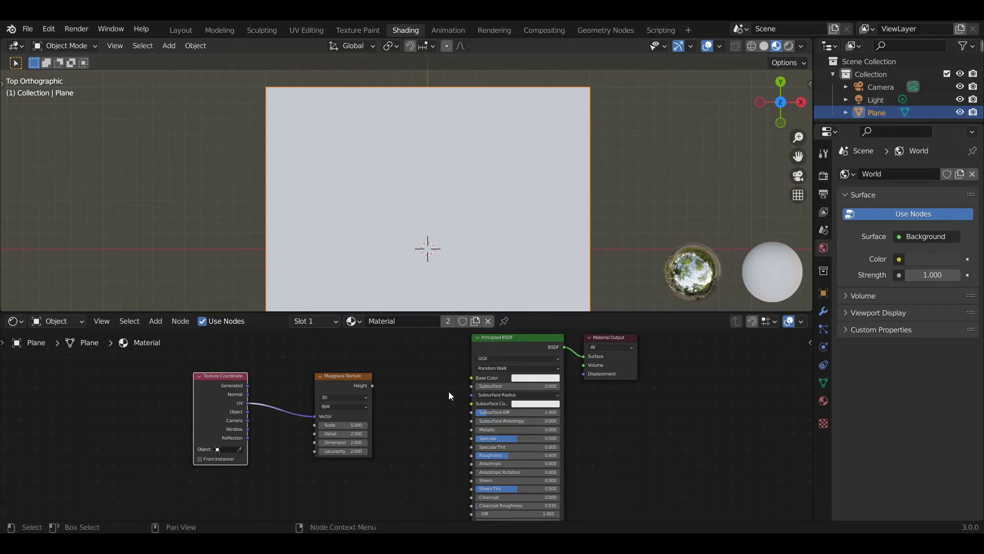
{"action": "left_click_drag", "start_coordinate": [372, 385], "coordinate": [464, 378]}
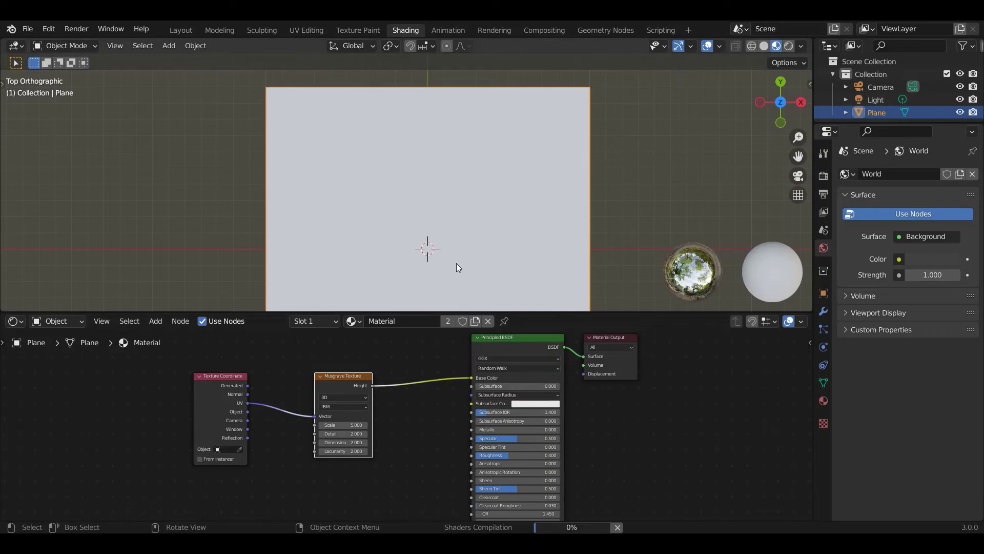
{"action": "scroll", "coordinate": [455, 264], "scroll_direction": "down", "scroll_amount": 3}
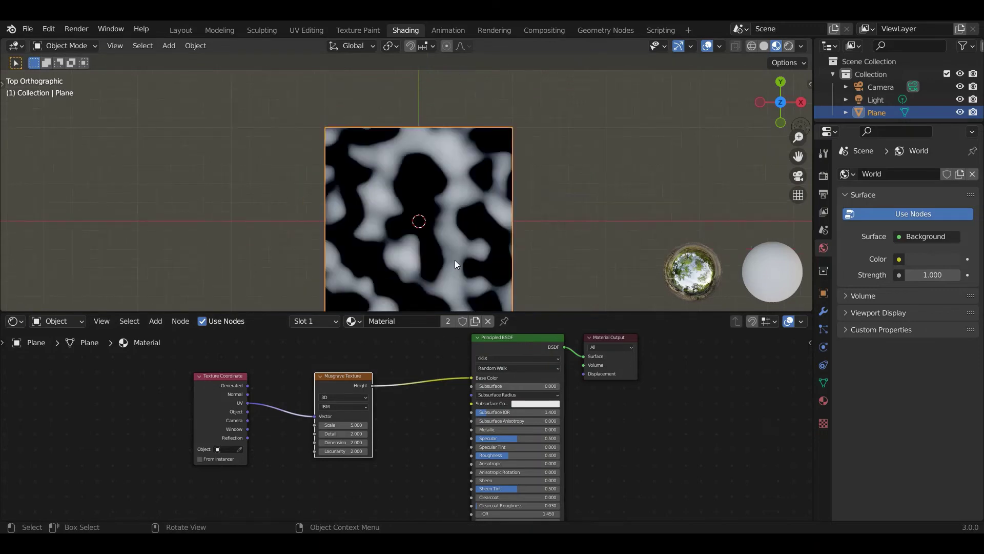
{"action": "scroll", "coordinate": [454, 263], "scroll_direction": "down", "scroll_amount": 1}
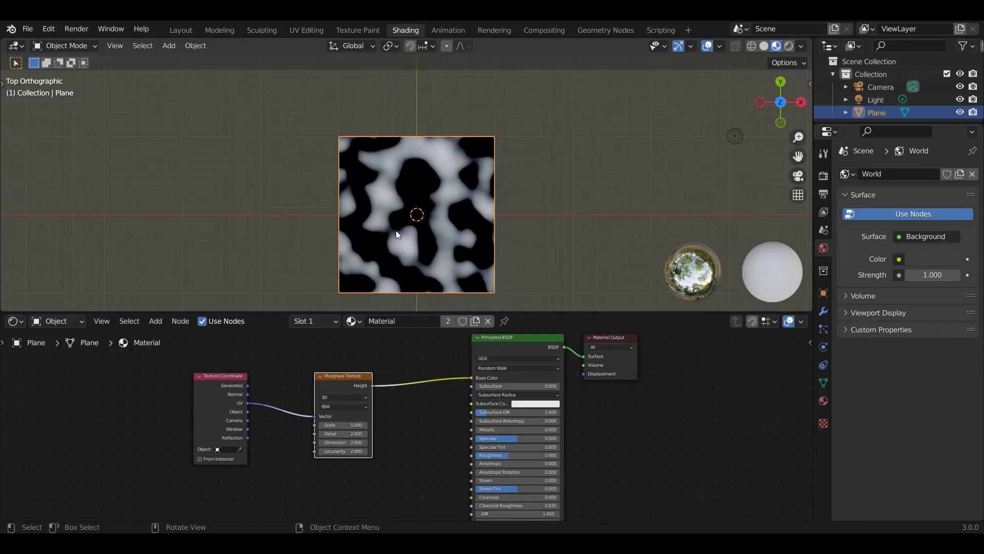
{"action": "scroll", "coordinate": [421, 368], "scroll_direction": "up", "scroll_amount": 1}
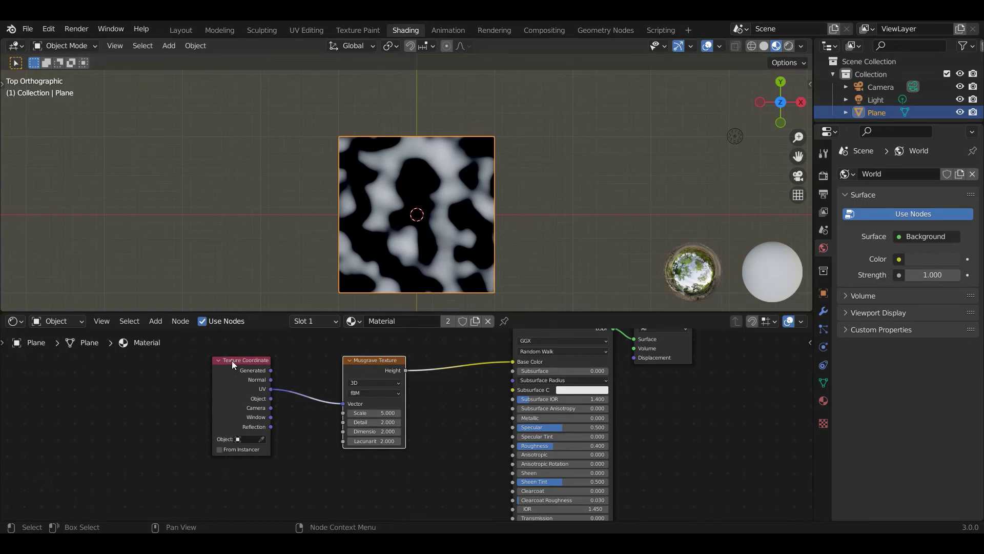
Step: Show the Shader Editor's Add > Texture submenu listing the available texture nodes
{"action": "left_click", "coordinate": [130, 322]}
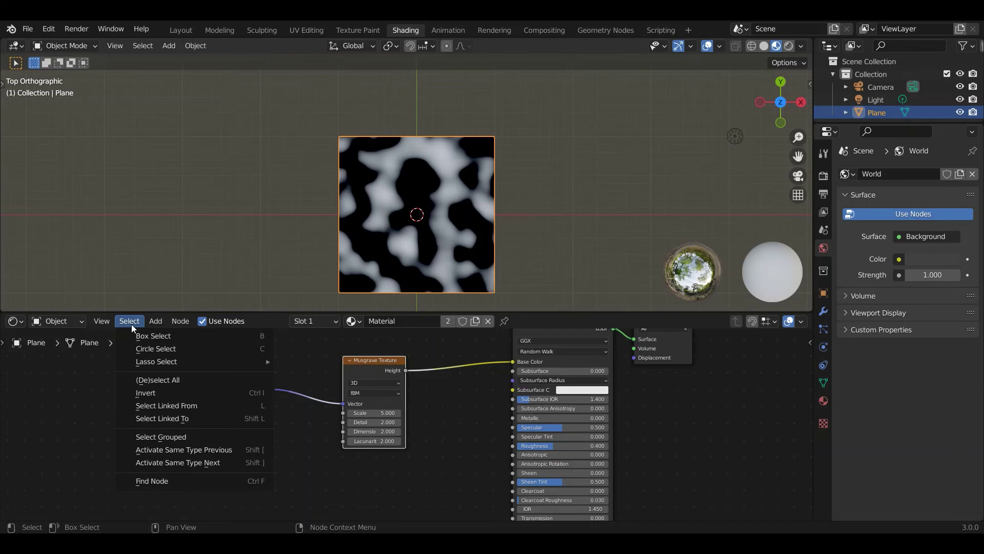
{"action": "mouse_move", "coordinate": [155, 321]}
{"action": "mouse_move", "coordinate": [177, 383]}
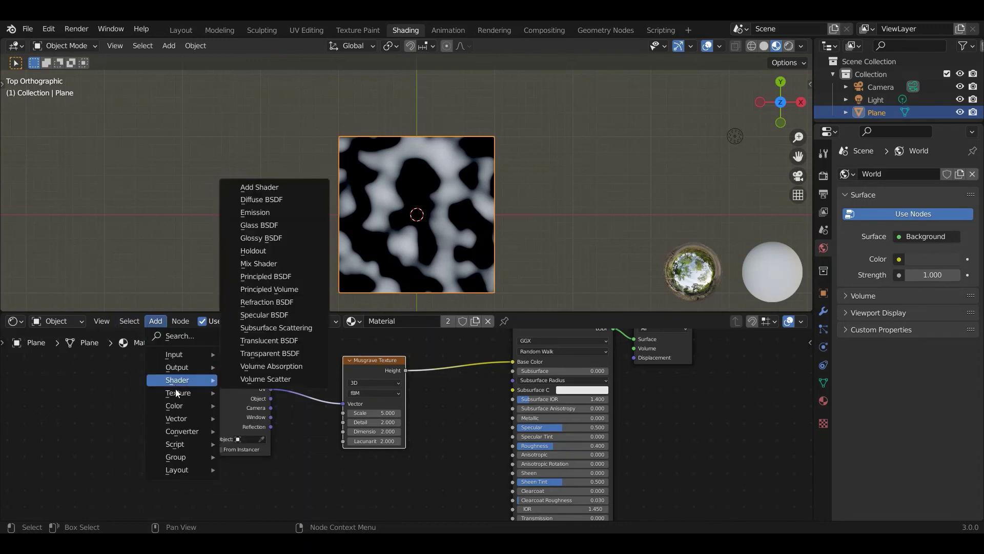